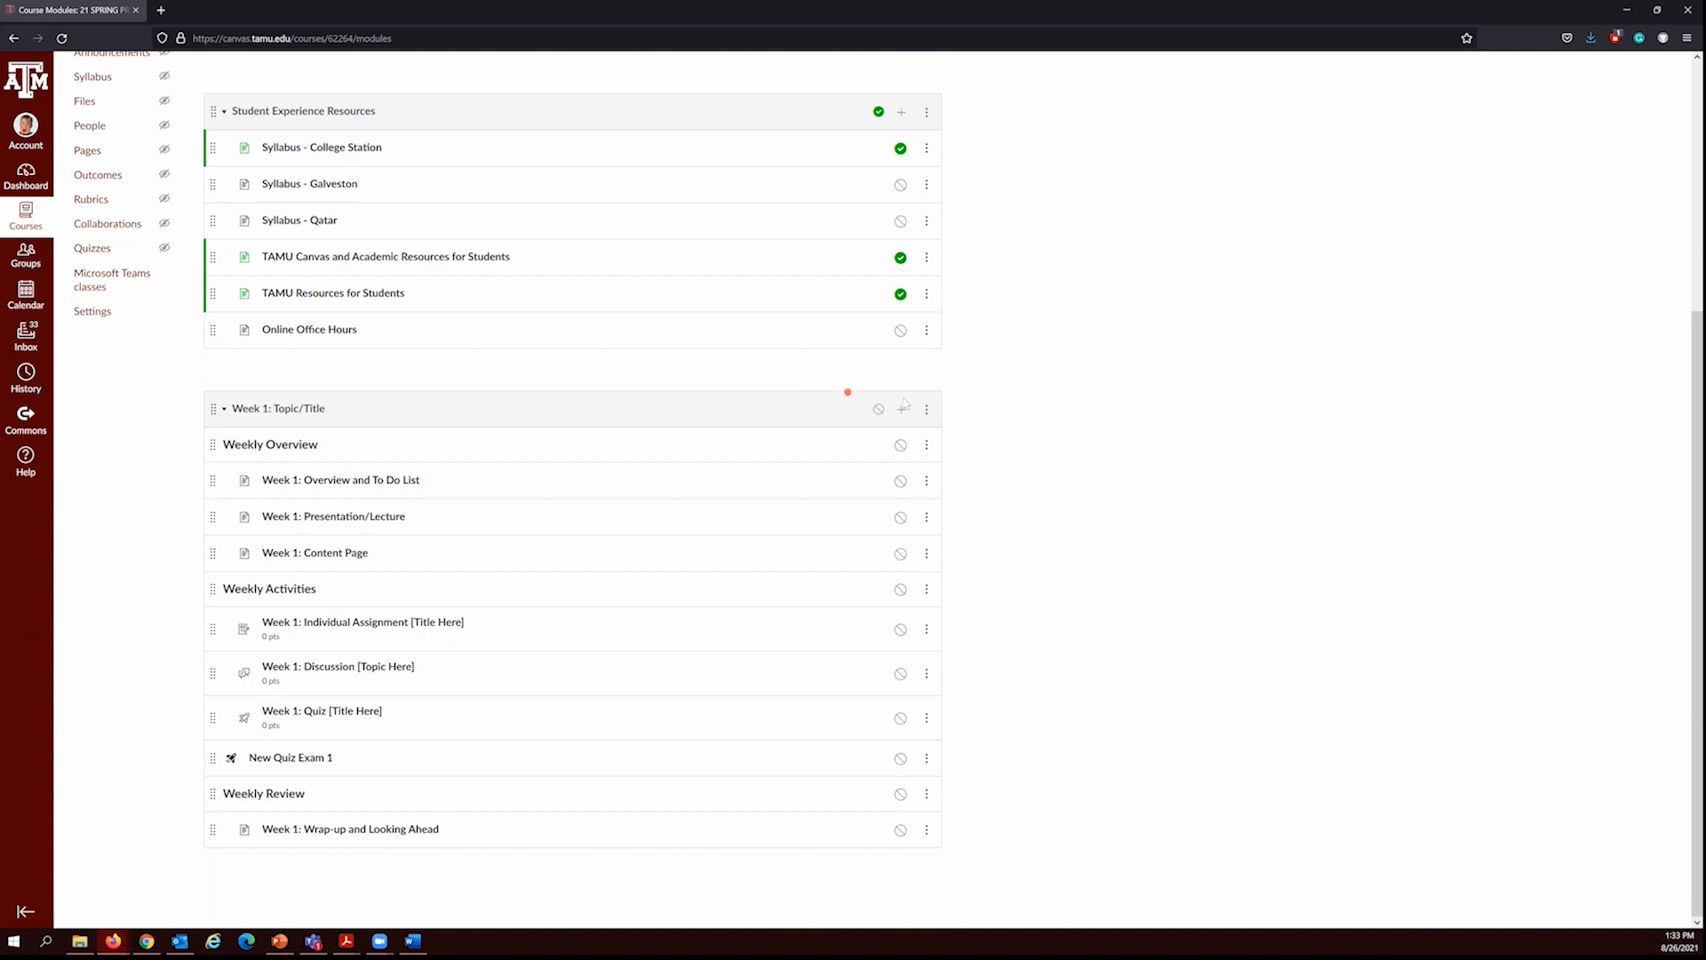
{"action": "left_click", "coordinate": [901, 406]}
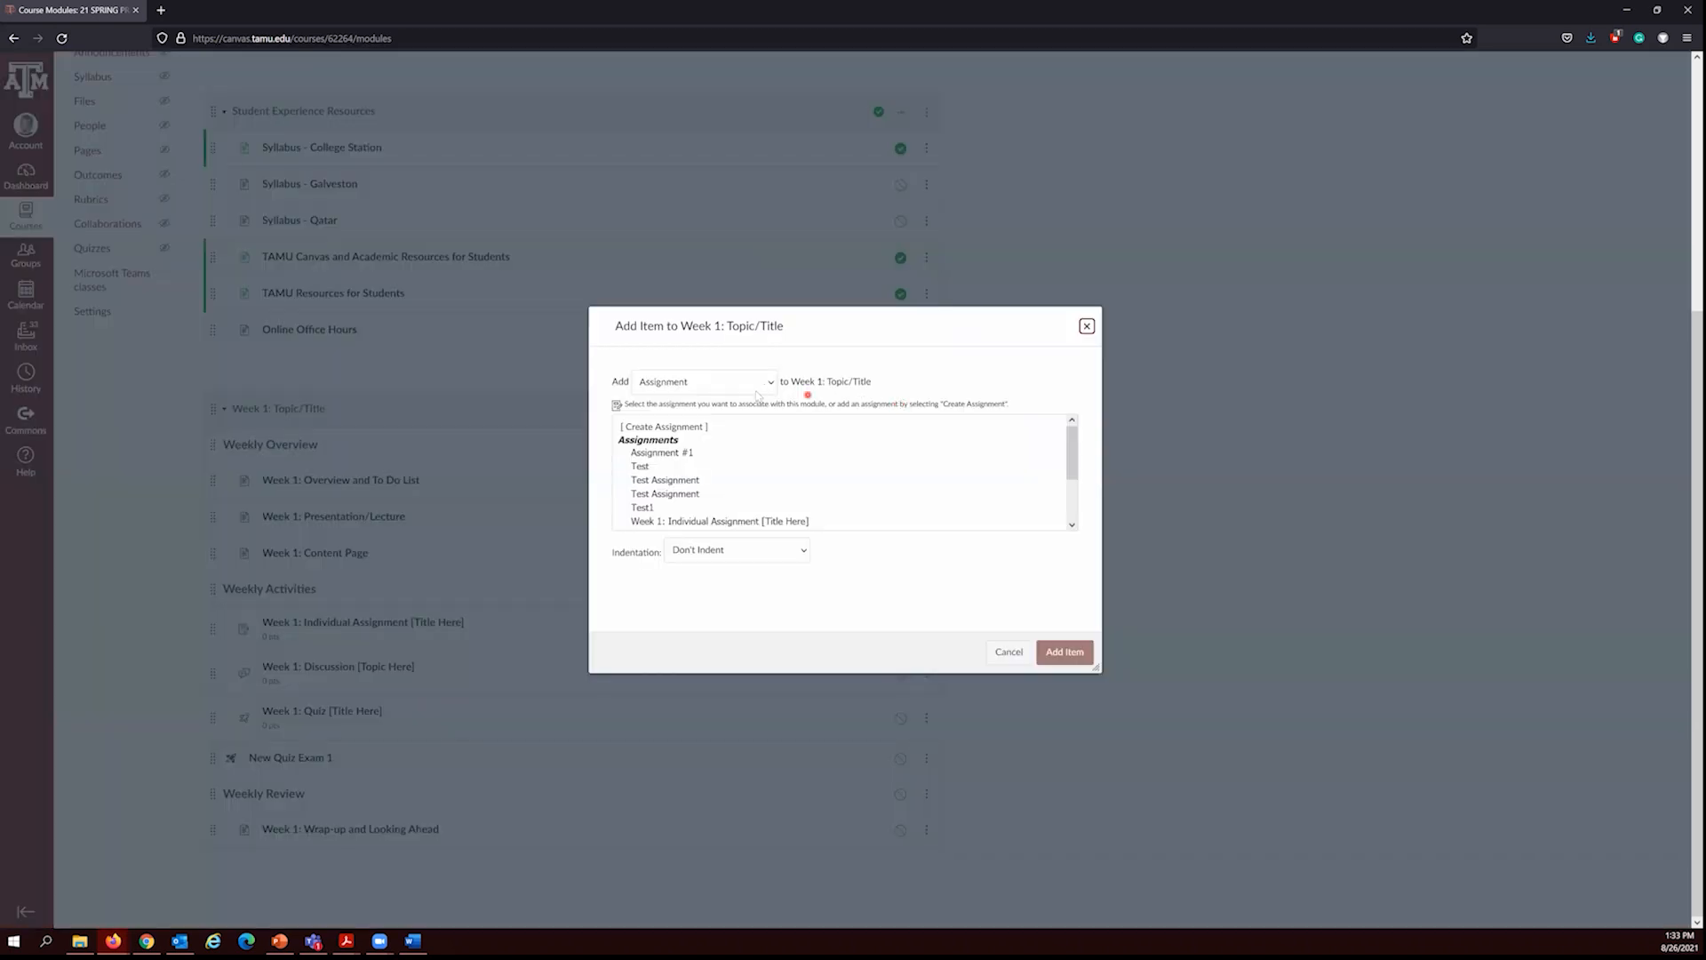
{"action": "left_click", "coordinate": [690, 383]}
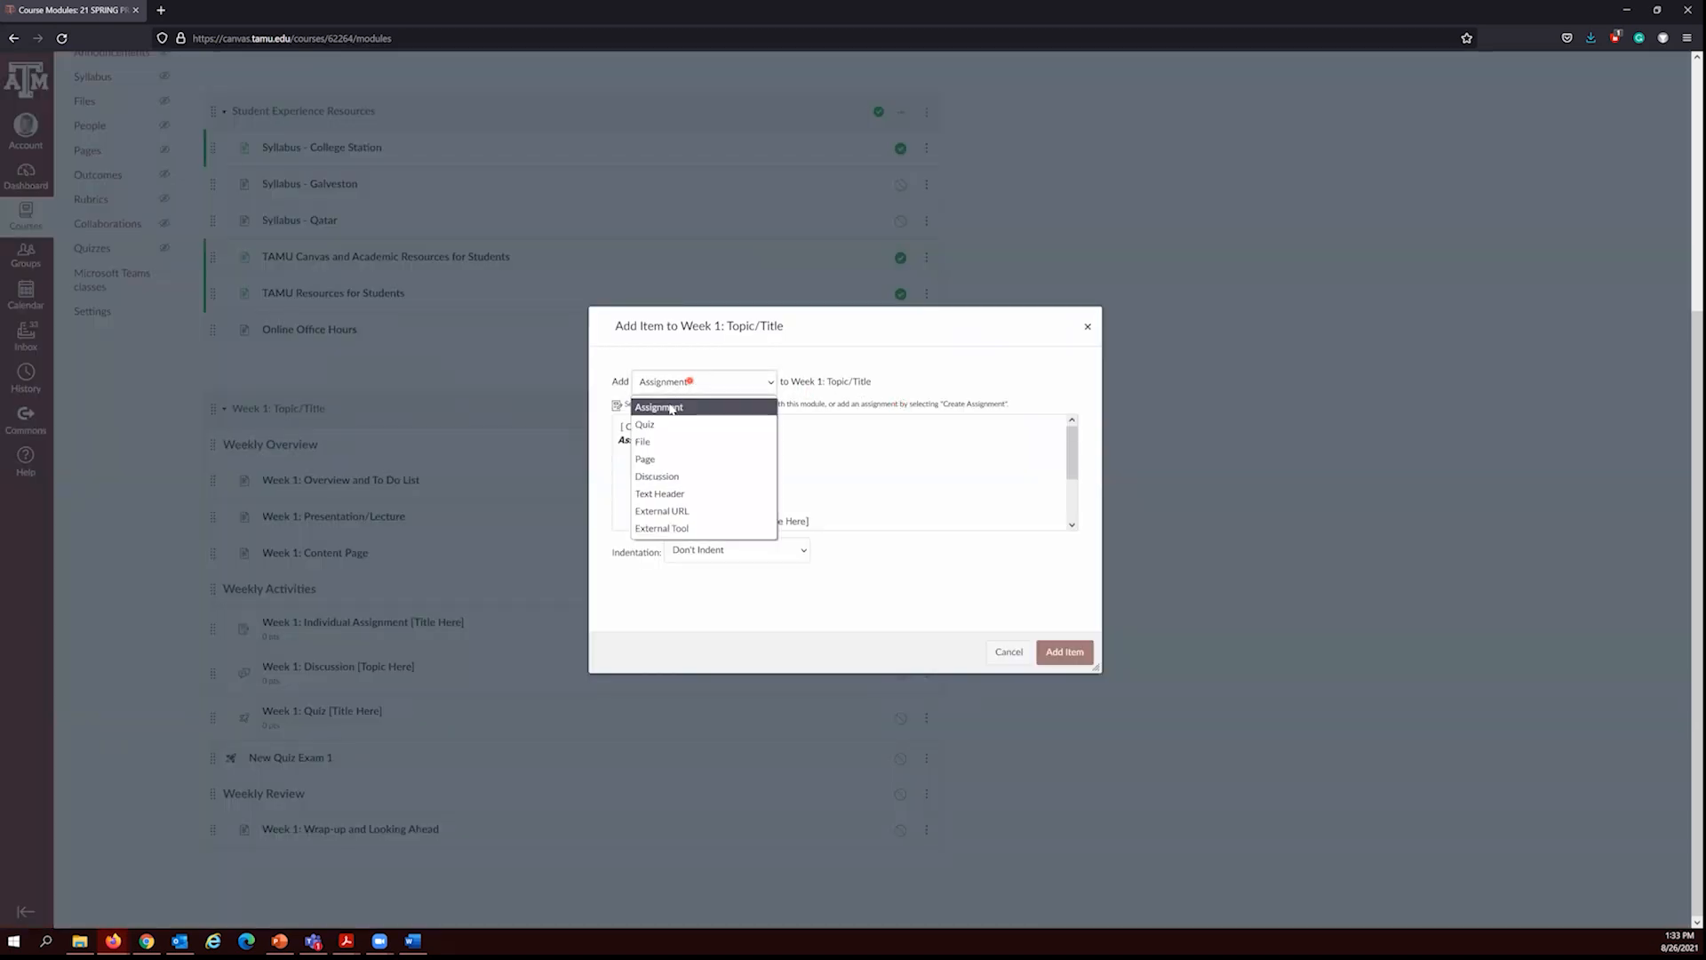
{"action": "left_click", "coordinate": [665, 426]}
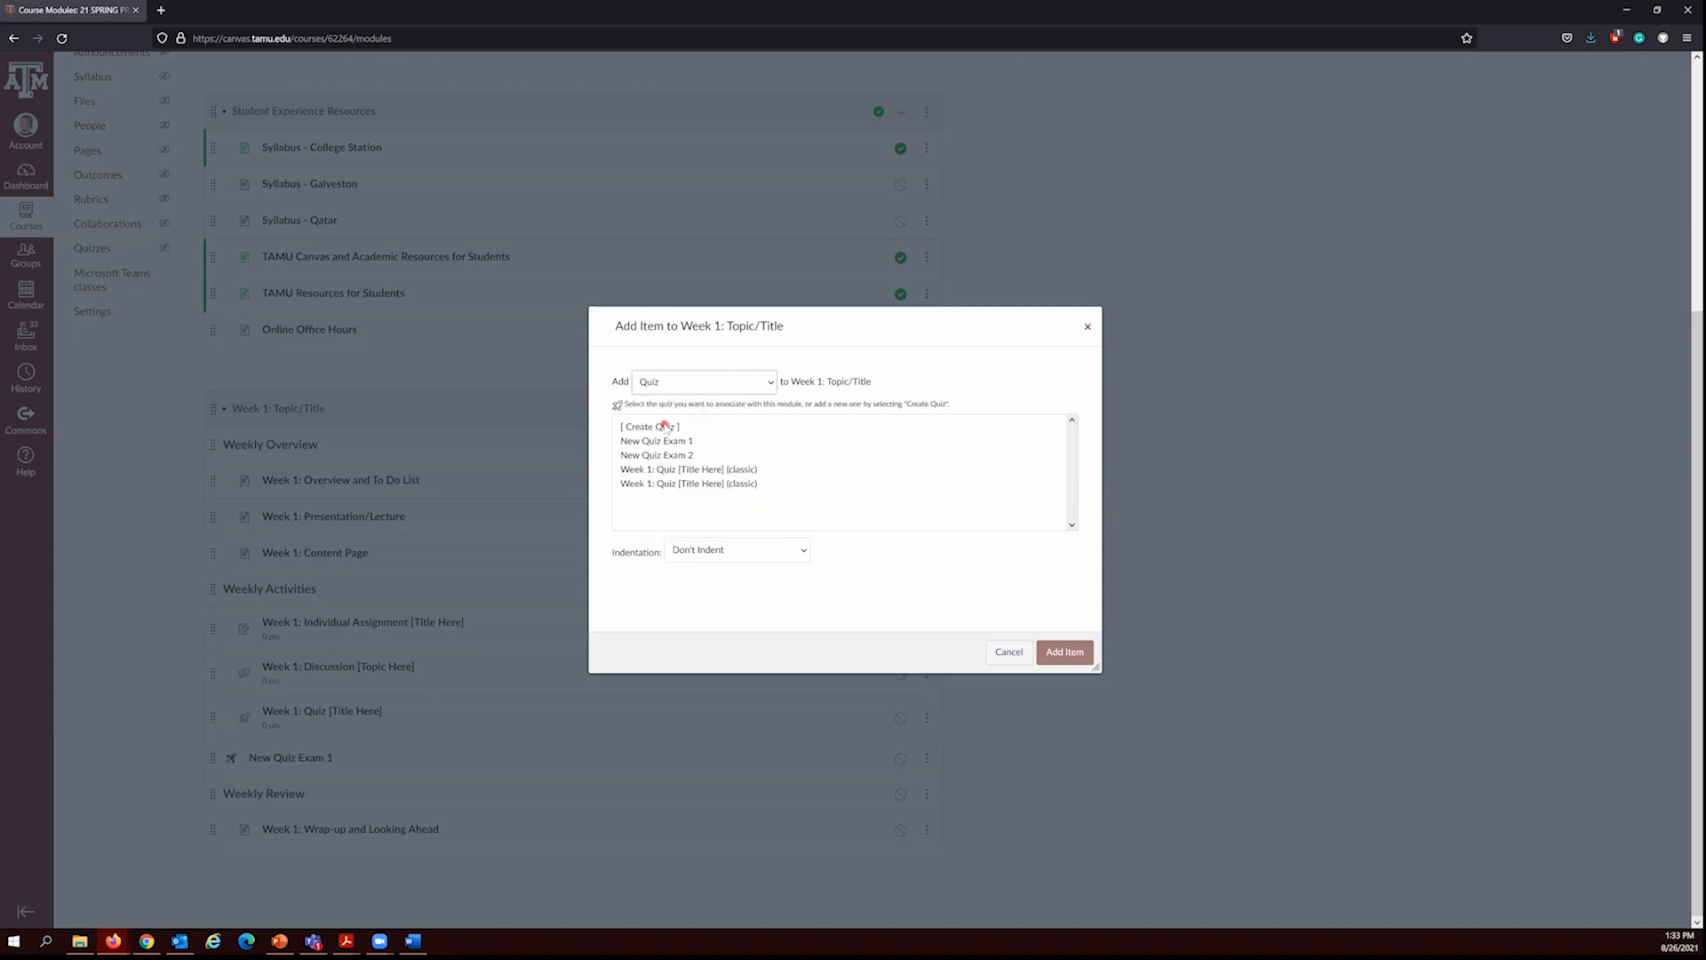
{"action": "left_click", "coordinate": [666, 426]}
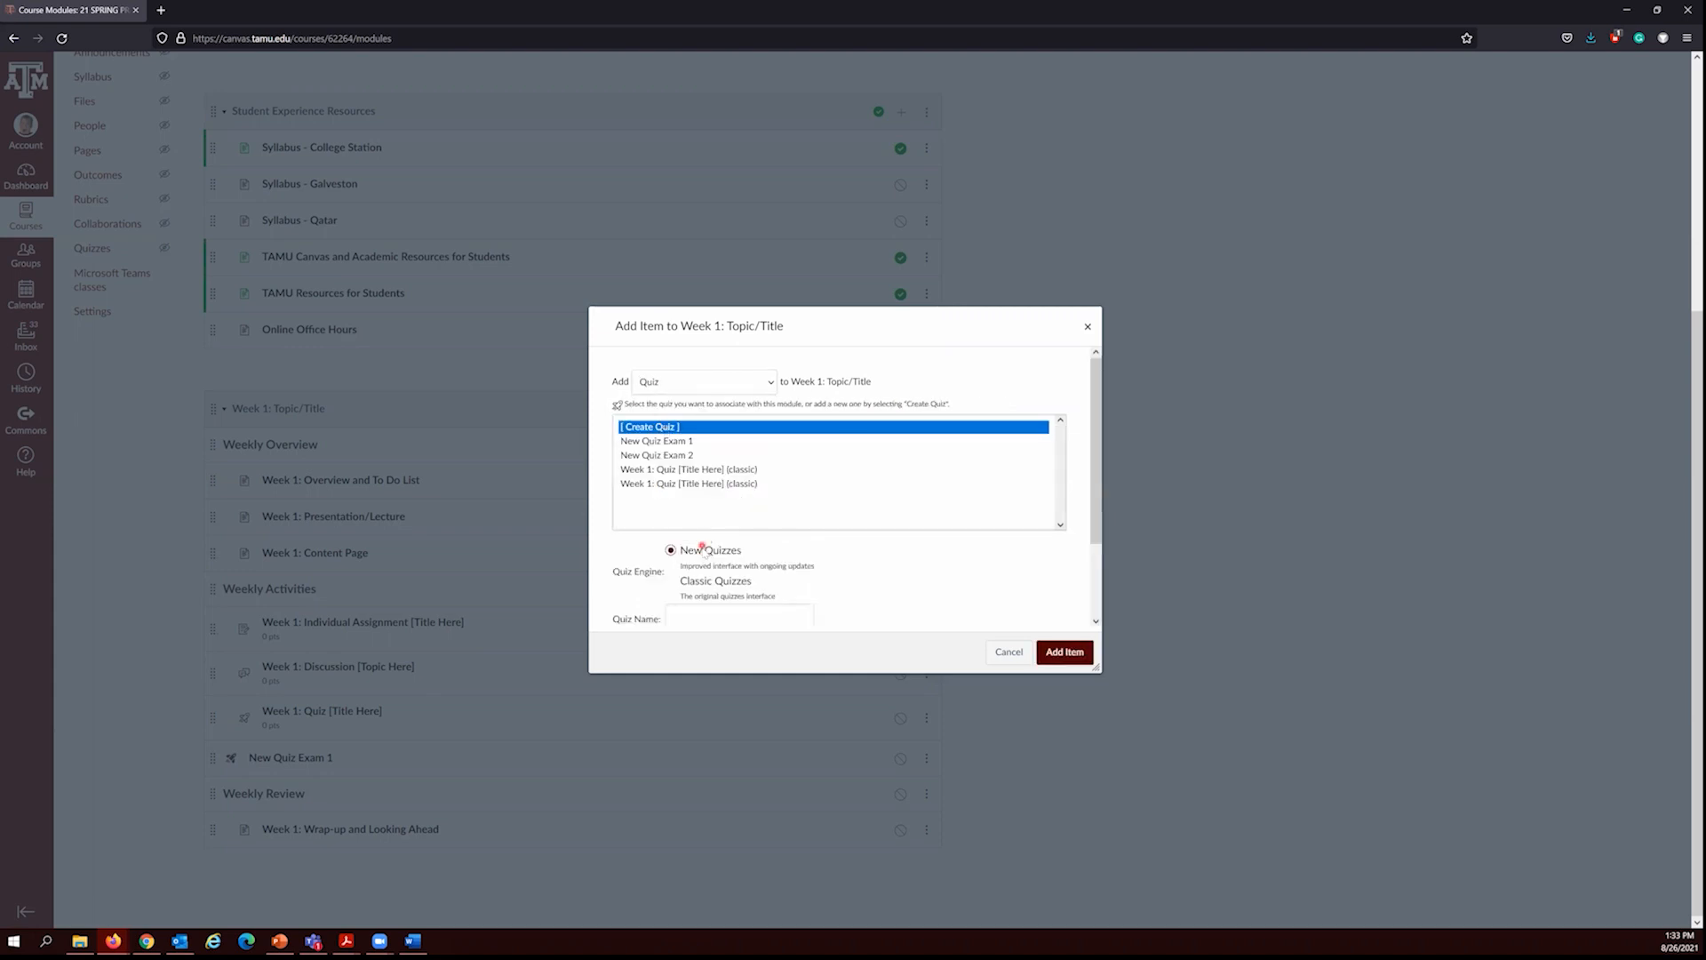
{"action": "scroll", "coordinate": [698, 551], "scroll_direction": "down", "scroll_amount": 3}
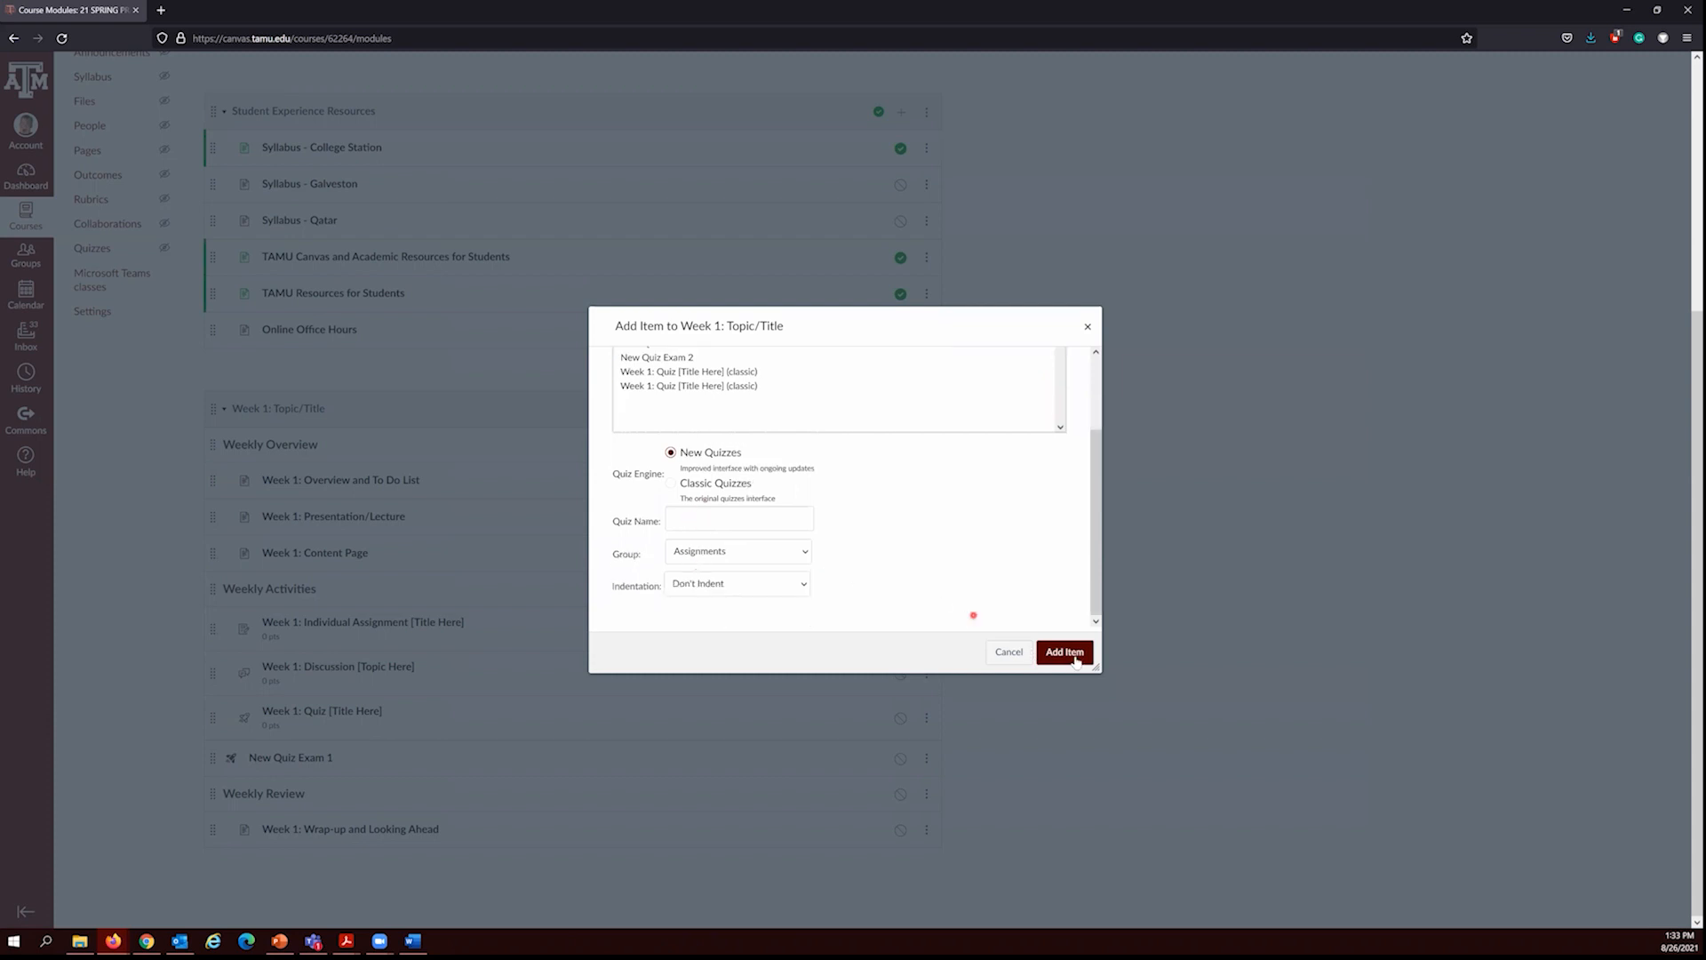
{"action": "left_click", "coordinate": [1007, 651]}
{"action": "left_click", "coordinate": [1007, 652]}
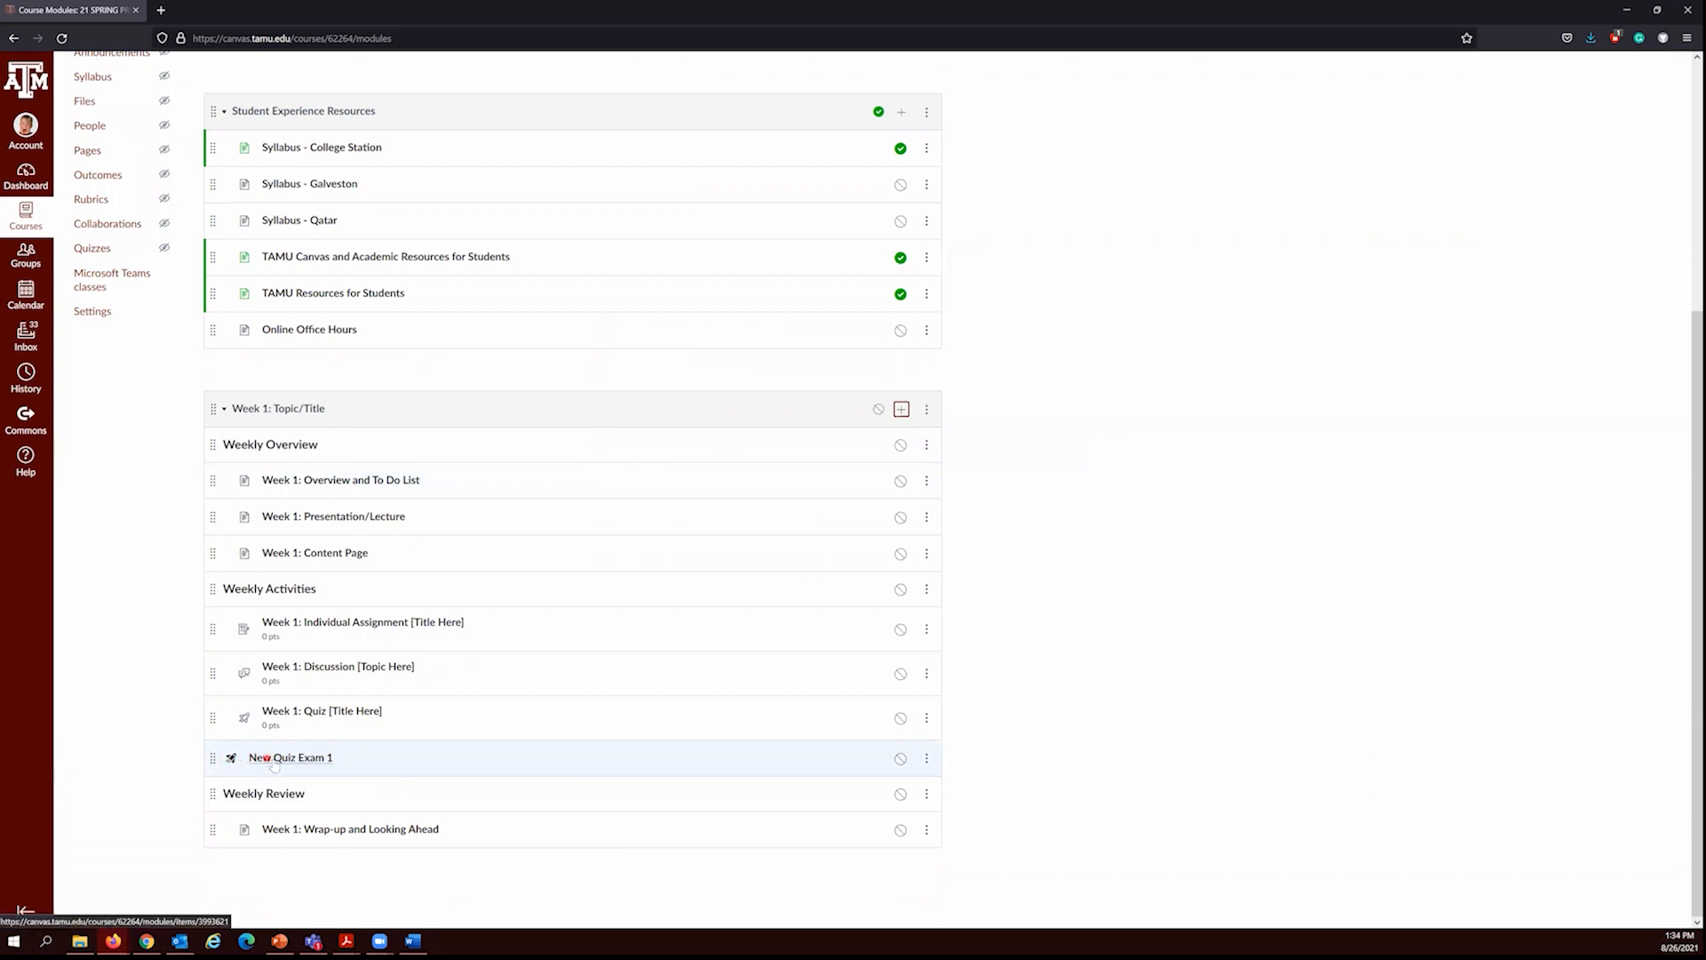
Step: Open the course's Quizzes page
{"action": "scroll", "coordinate": [432, 704], "scroll_direction": "up", "scroll_amount": 2}
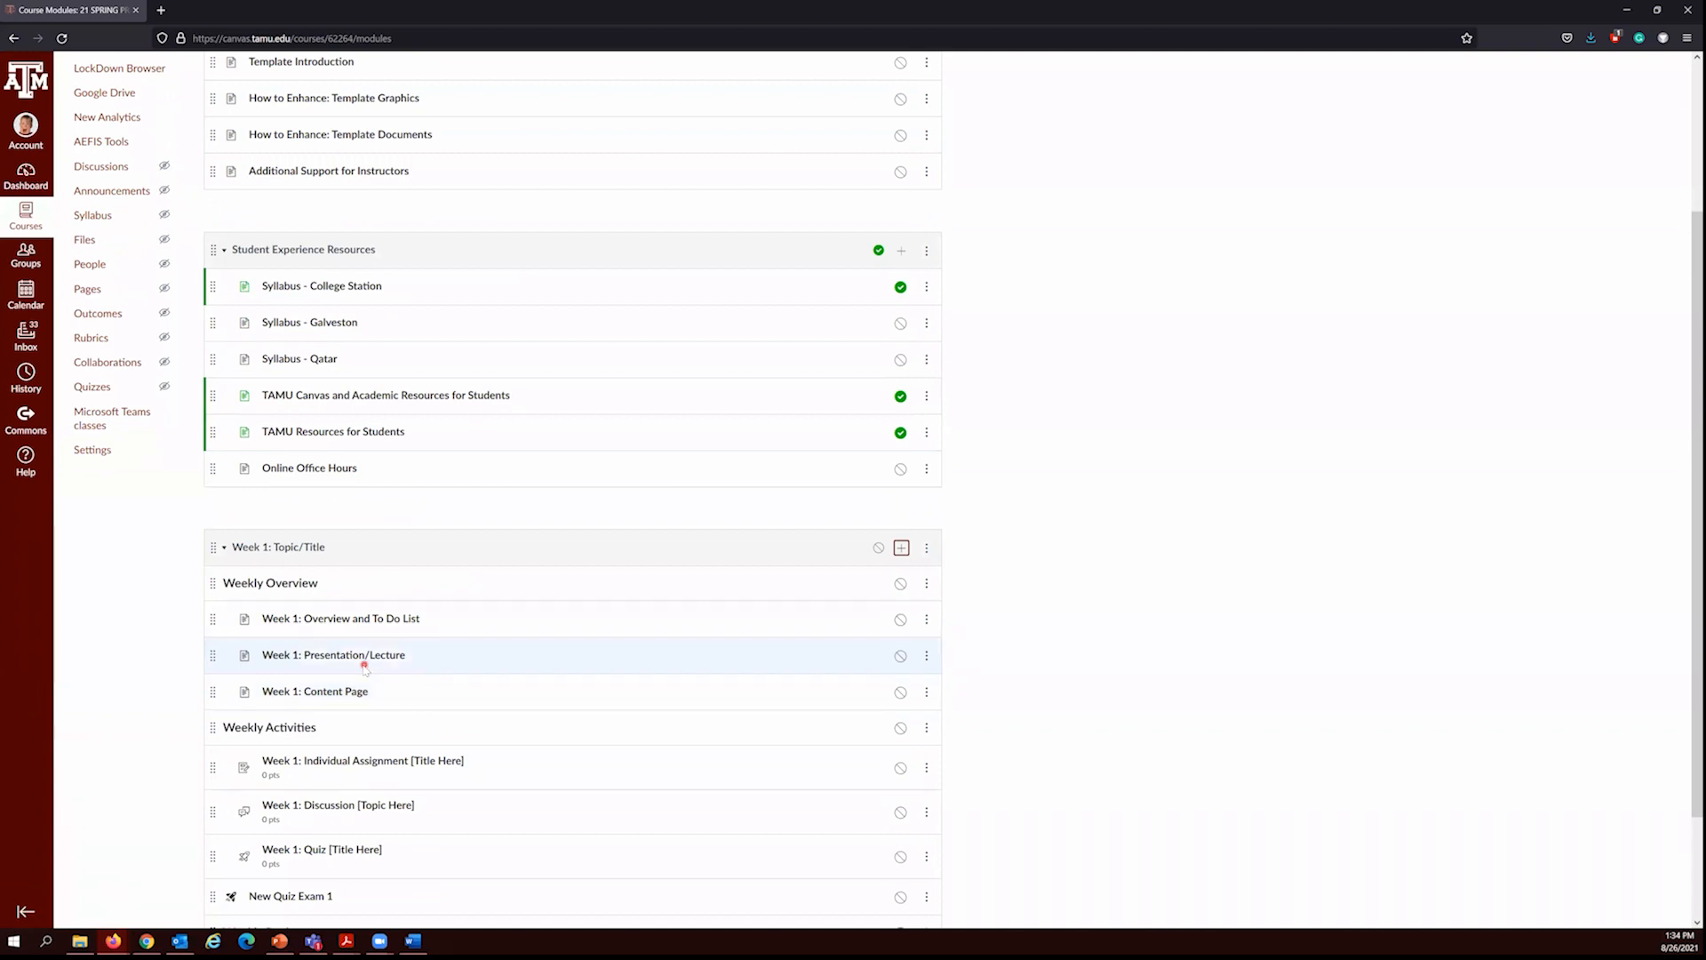
{"action": "scroll", "coordinate": [362, 669], "scroll_direction": "down", "scroll_amount": 2}
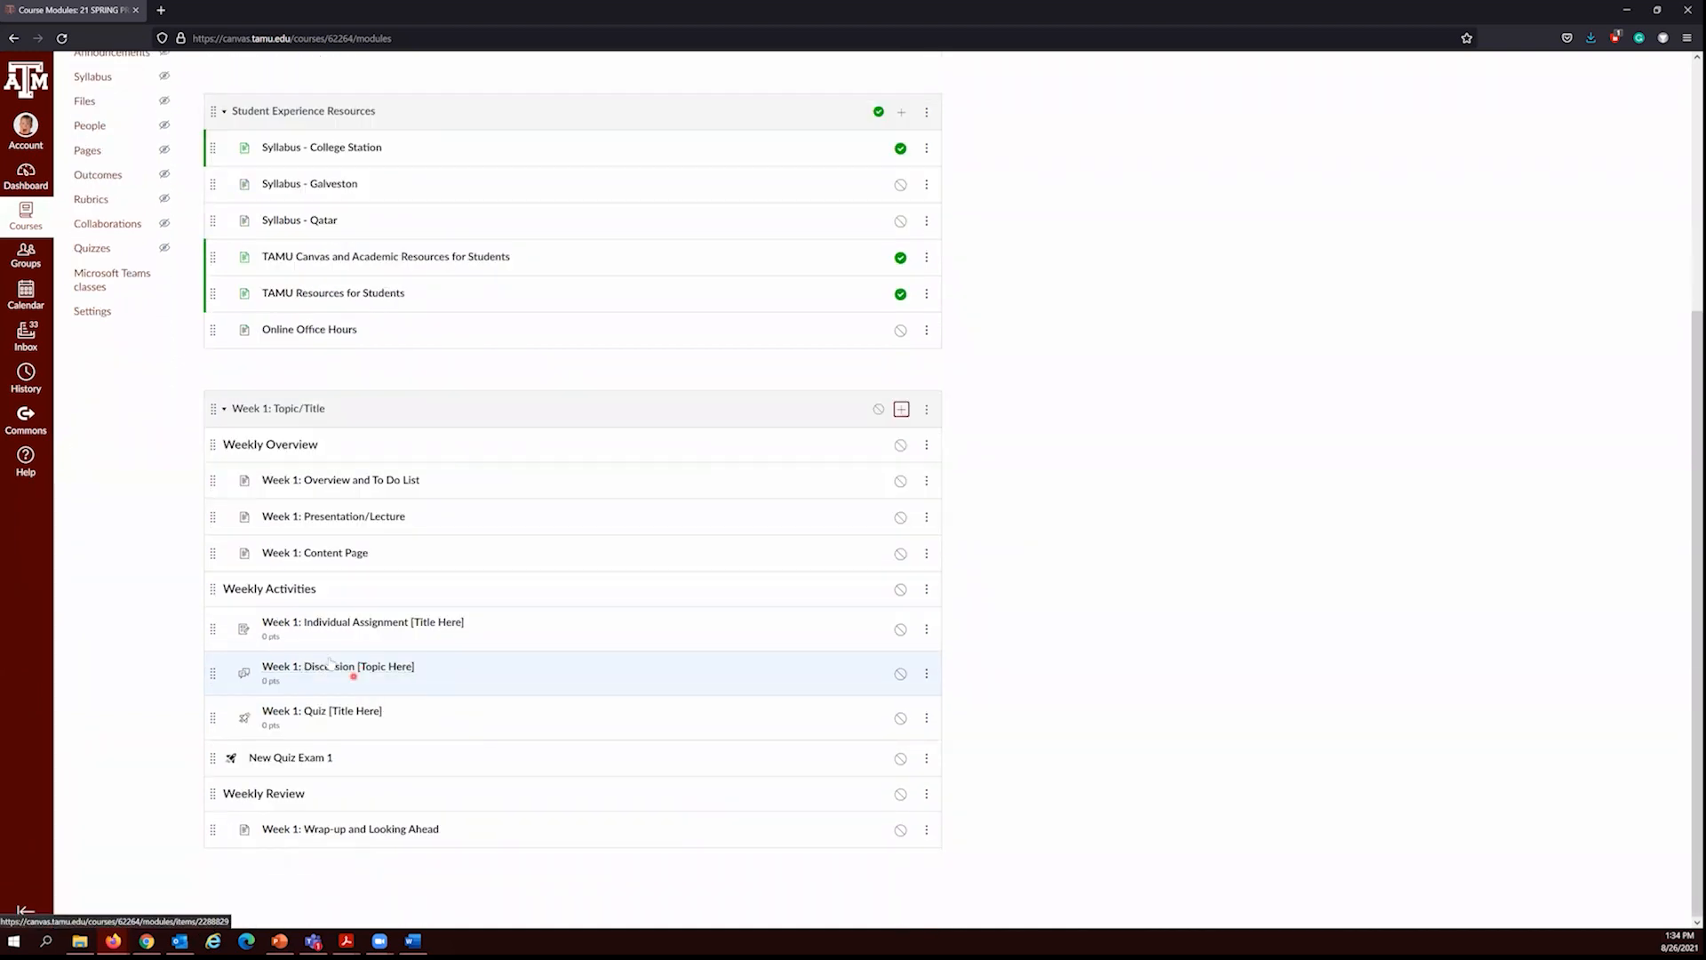
{"action": "scroll", "coordinate": [347, 657], "scroll_direction": "up", "scroll_amount": 1}
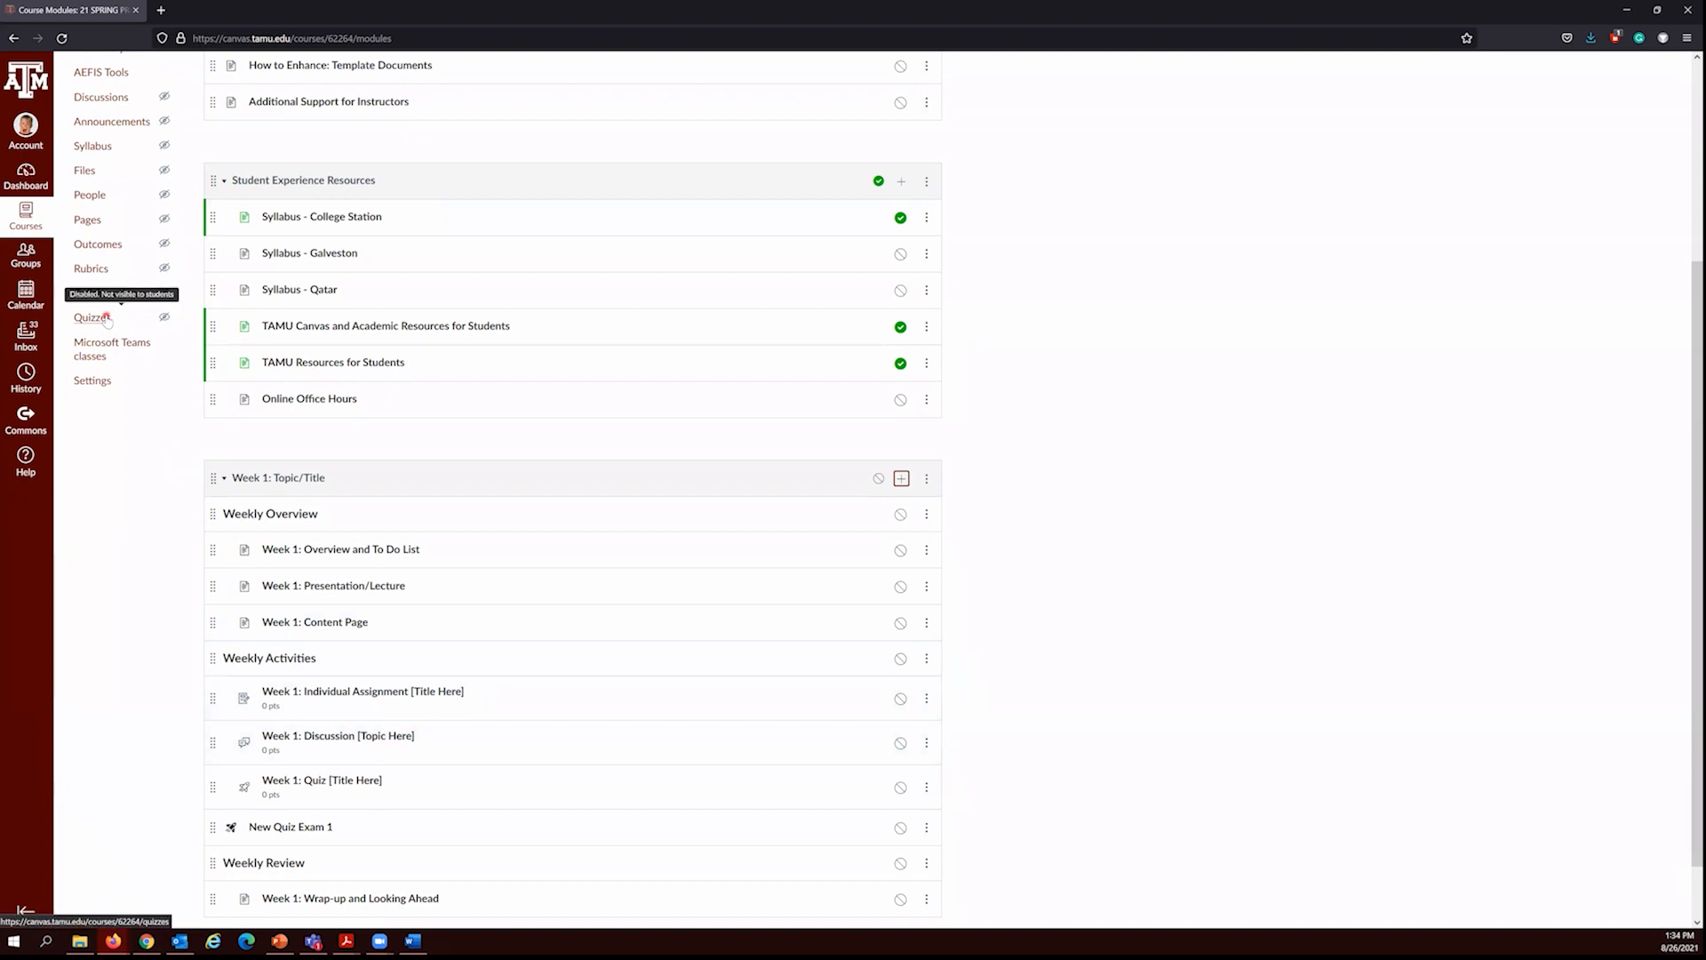
{"action": "left_click", "coordinate": [106, 319]}
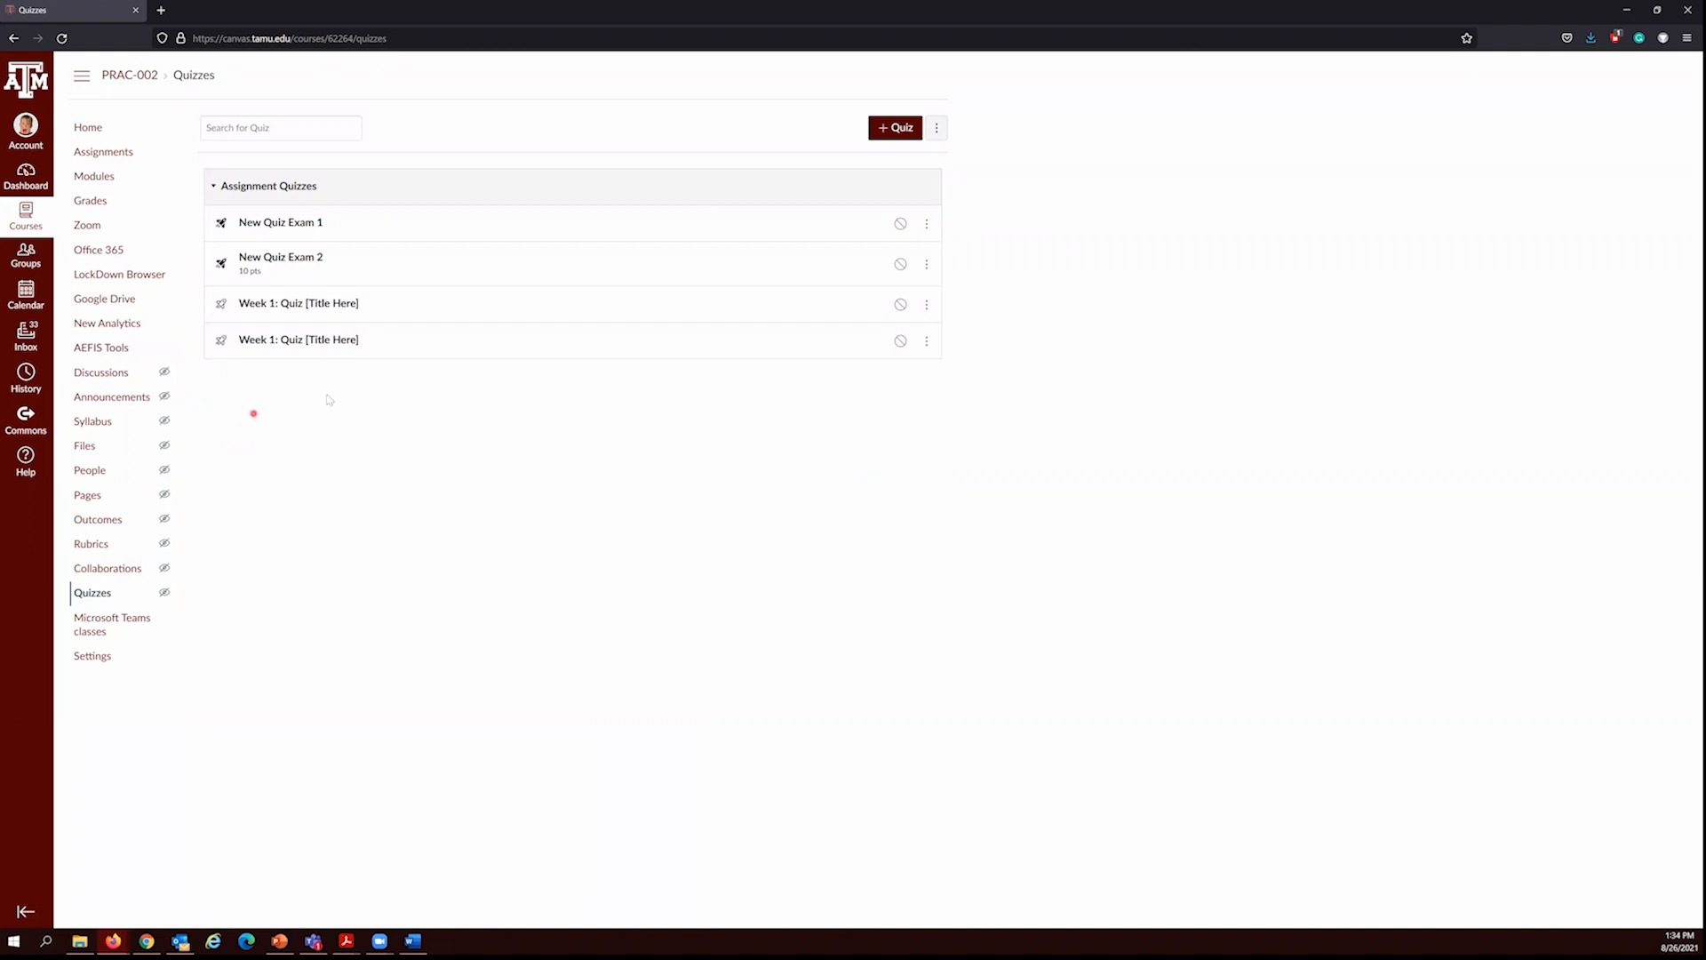
Step: Start a new quiz with the New Quizzes engine and have that choice remembered for this course
{"action": "left_click", "coordinate": [896, 128]}
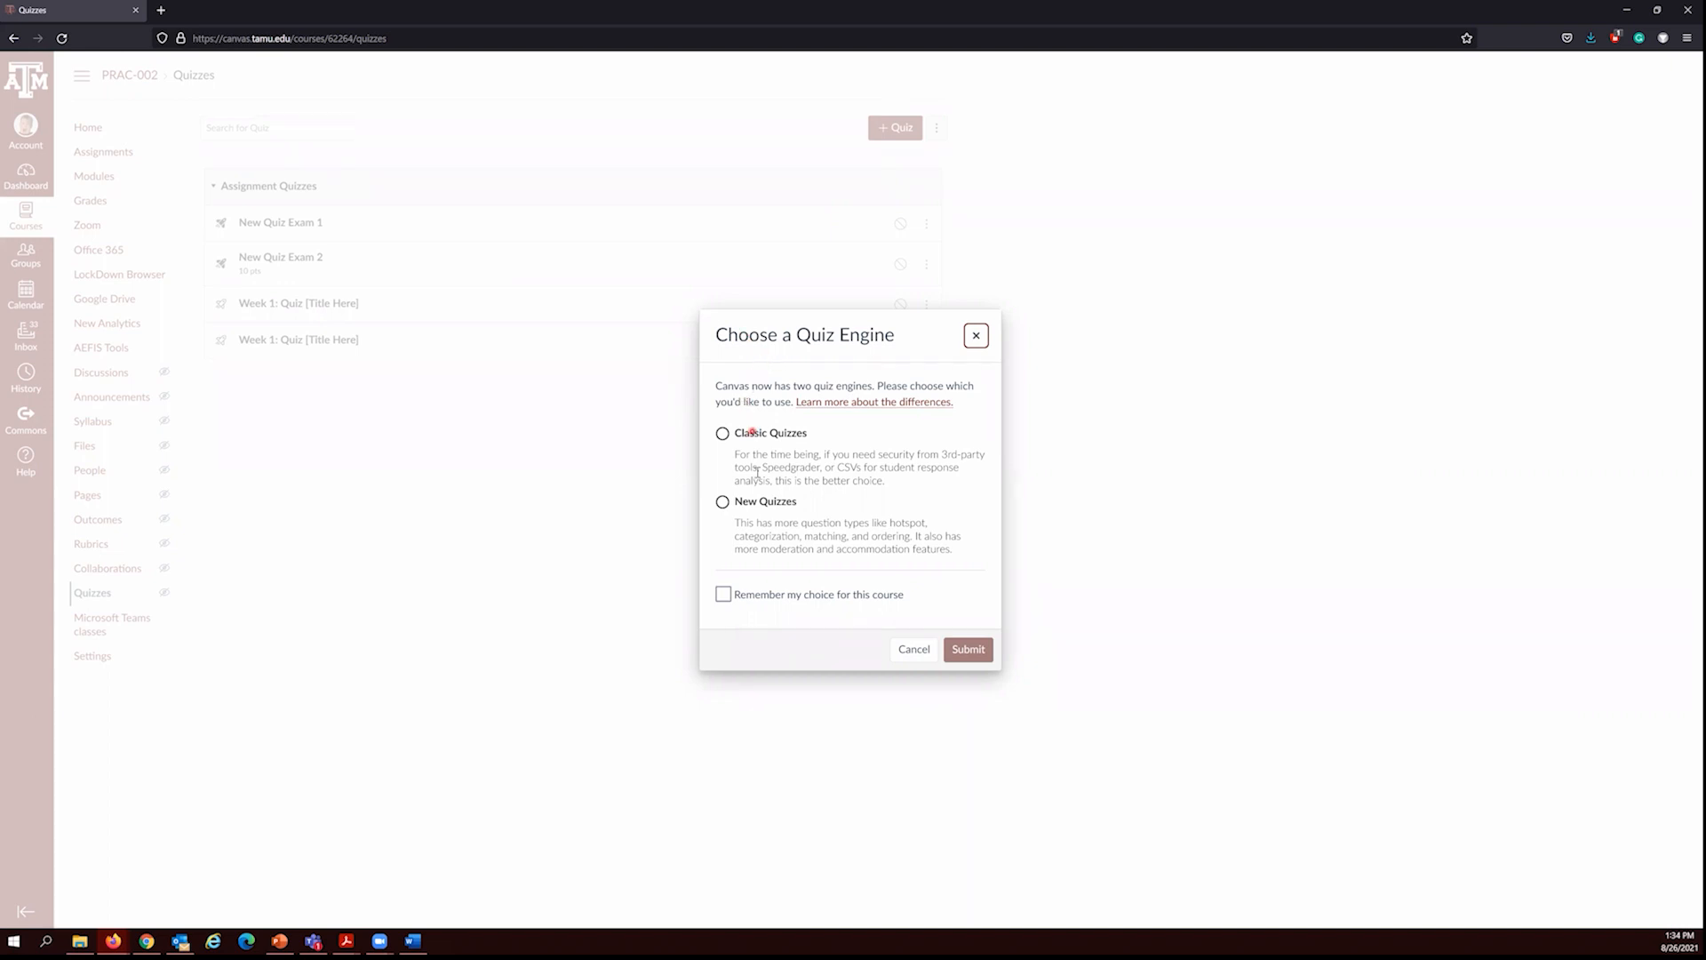
{"action": "left_click", "coordinate": [723, 502]}
{"action": "left_click", "coordinate": [722, 502]}
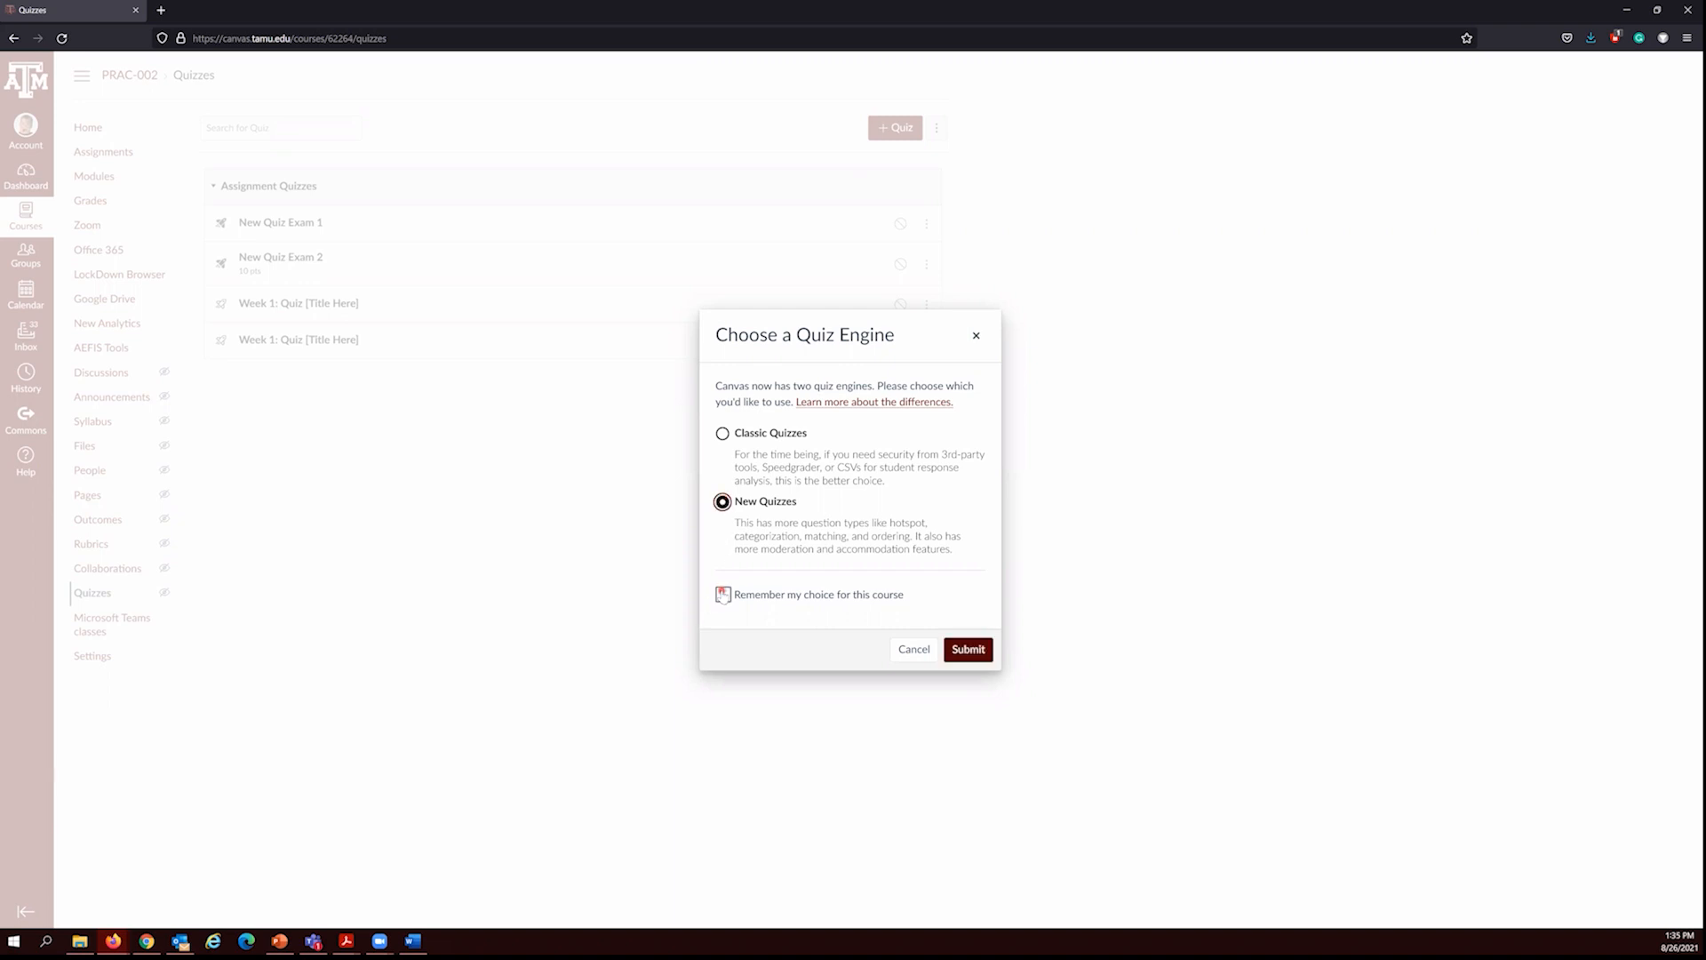
{"action": "left_click", "coordinate": [722, 595]}
{"action": "left_click", "coordinate": [963, 653]}
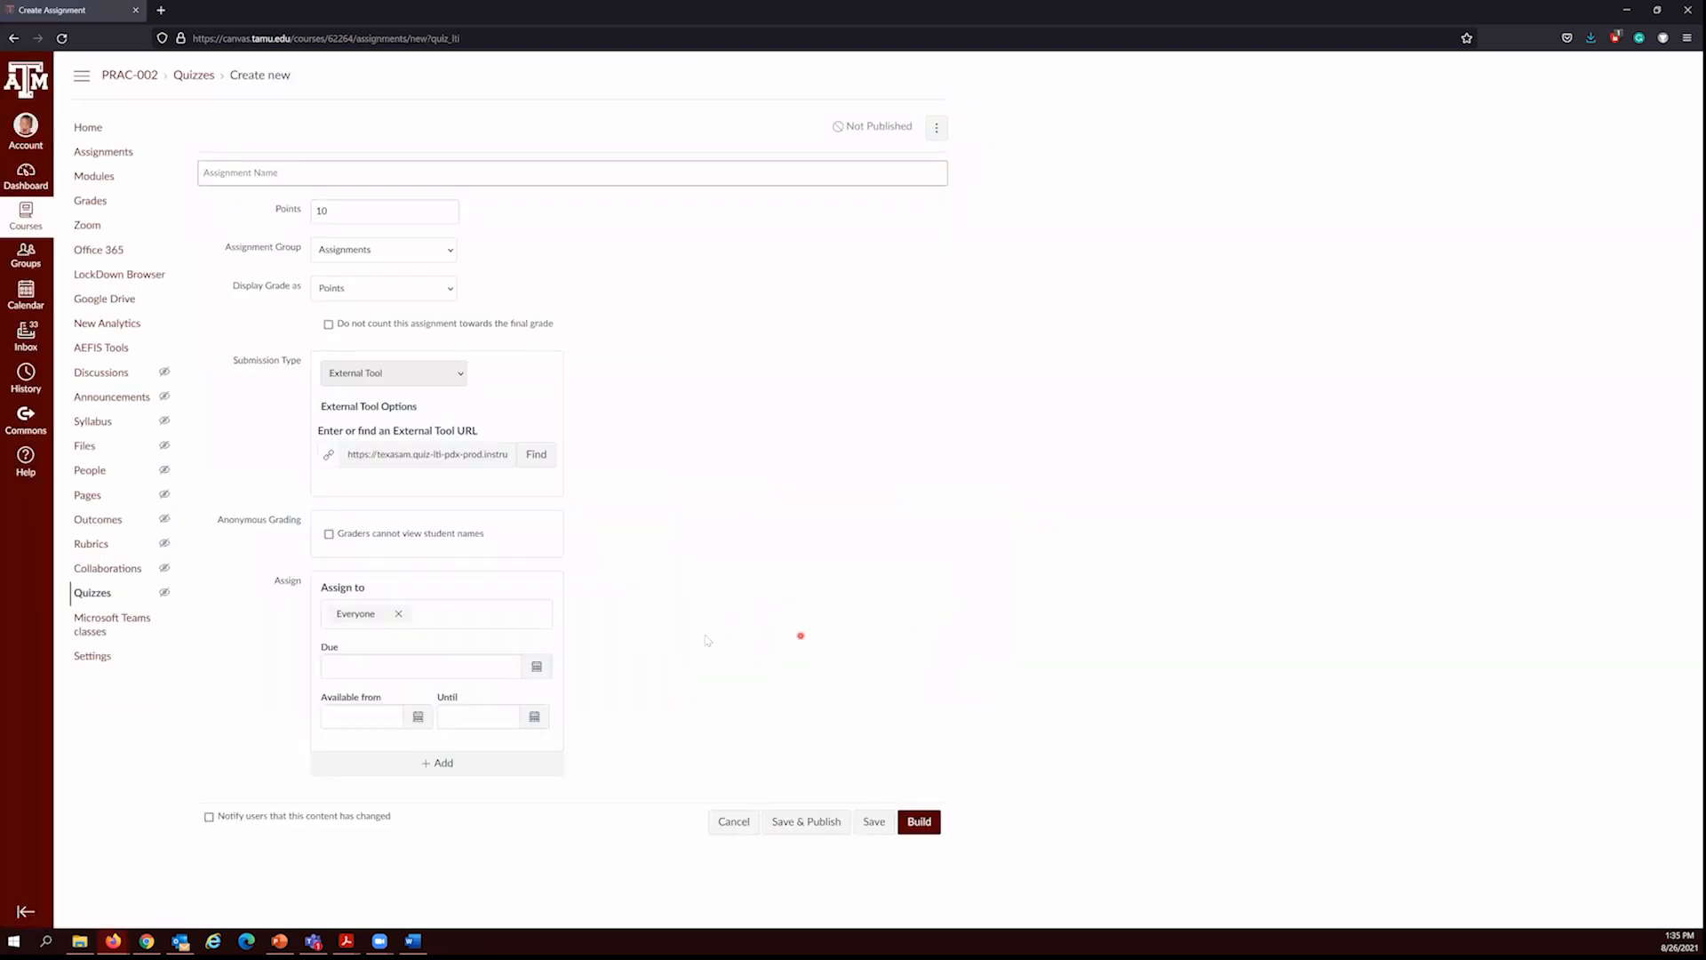
Step: Return to the course's quiz list and reset the remembered quiz engine choice
{"action": "left_click", "coordinate": [115, 596]}
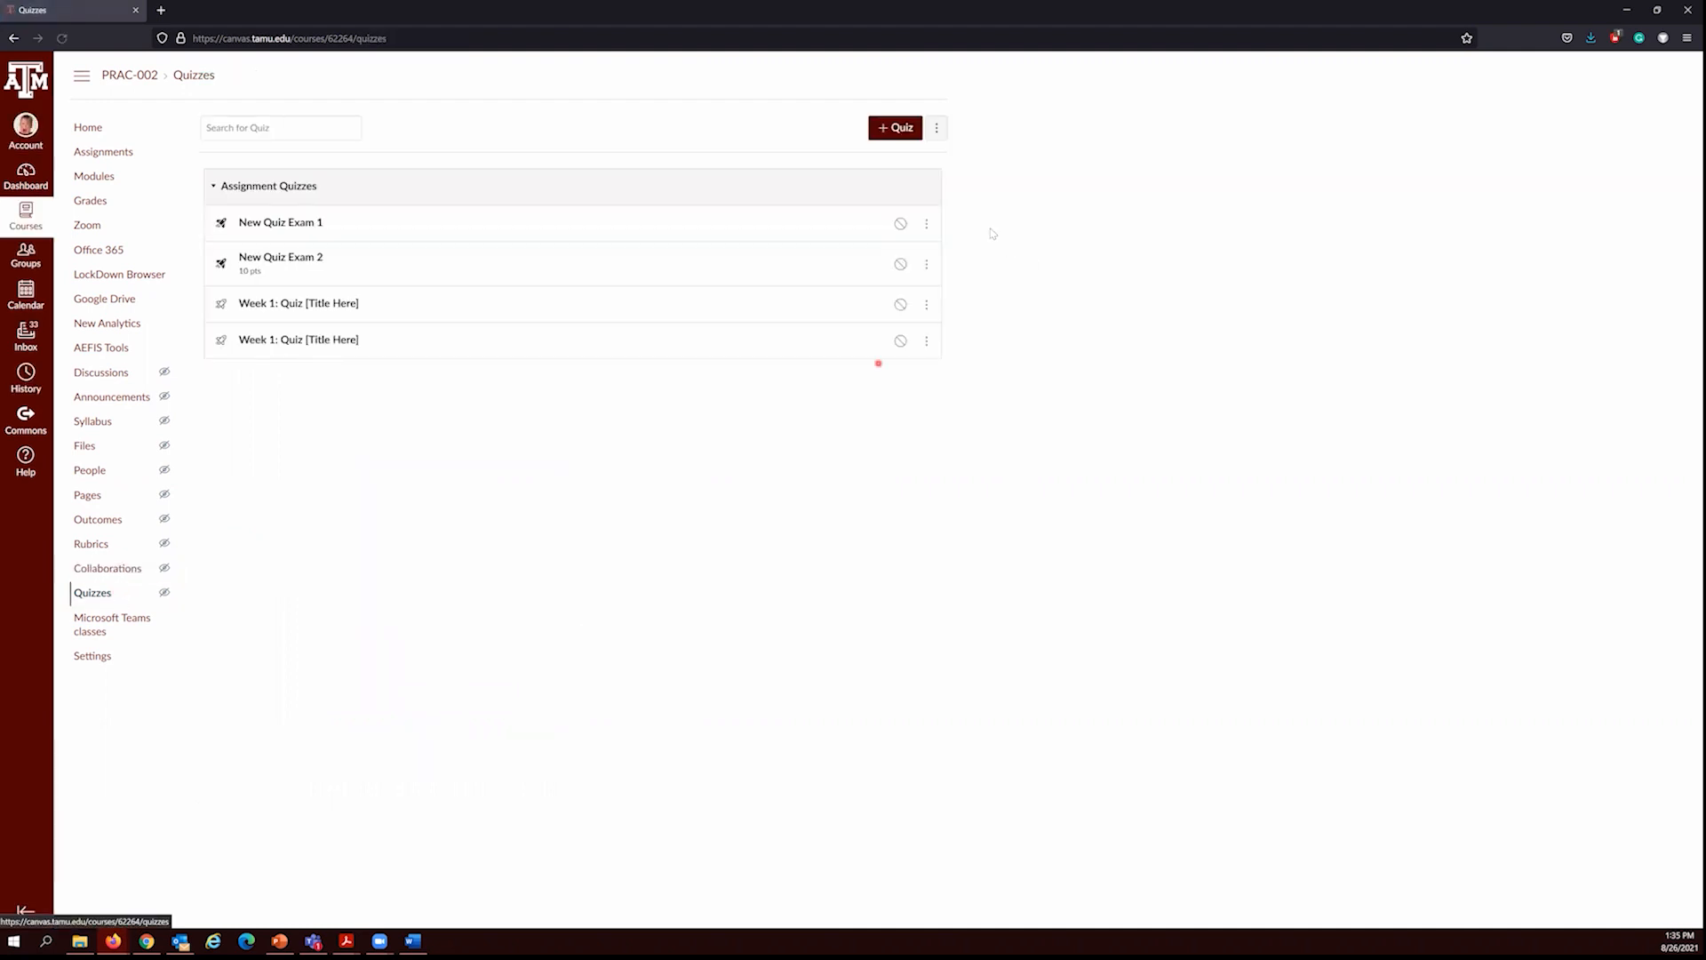
{"action": "left_click", "coordinate": [941, 129]}
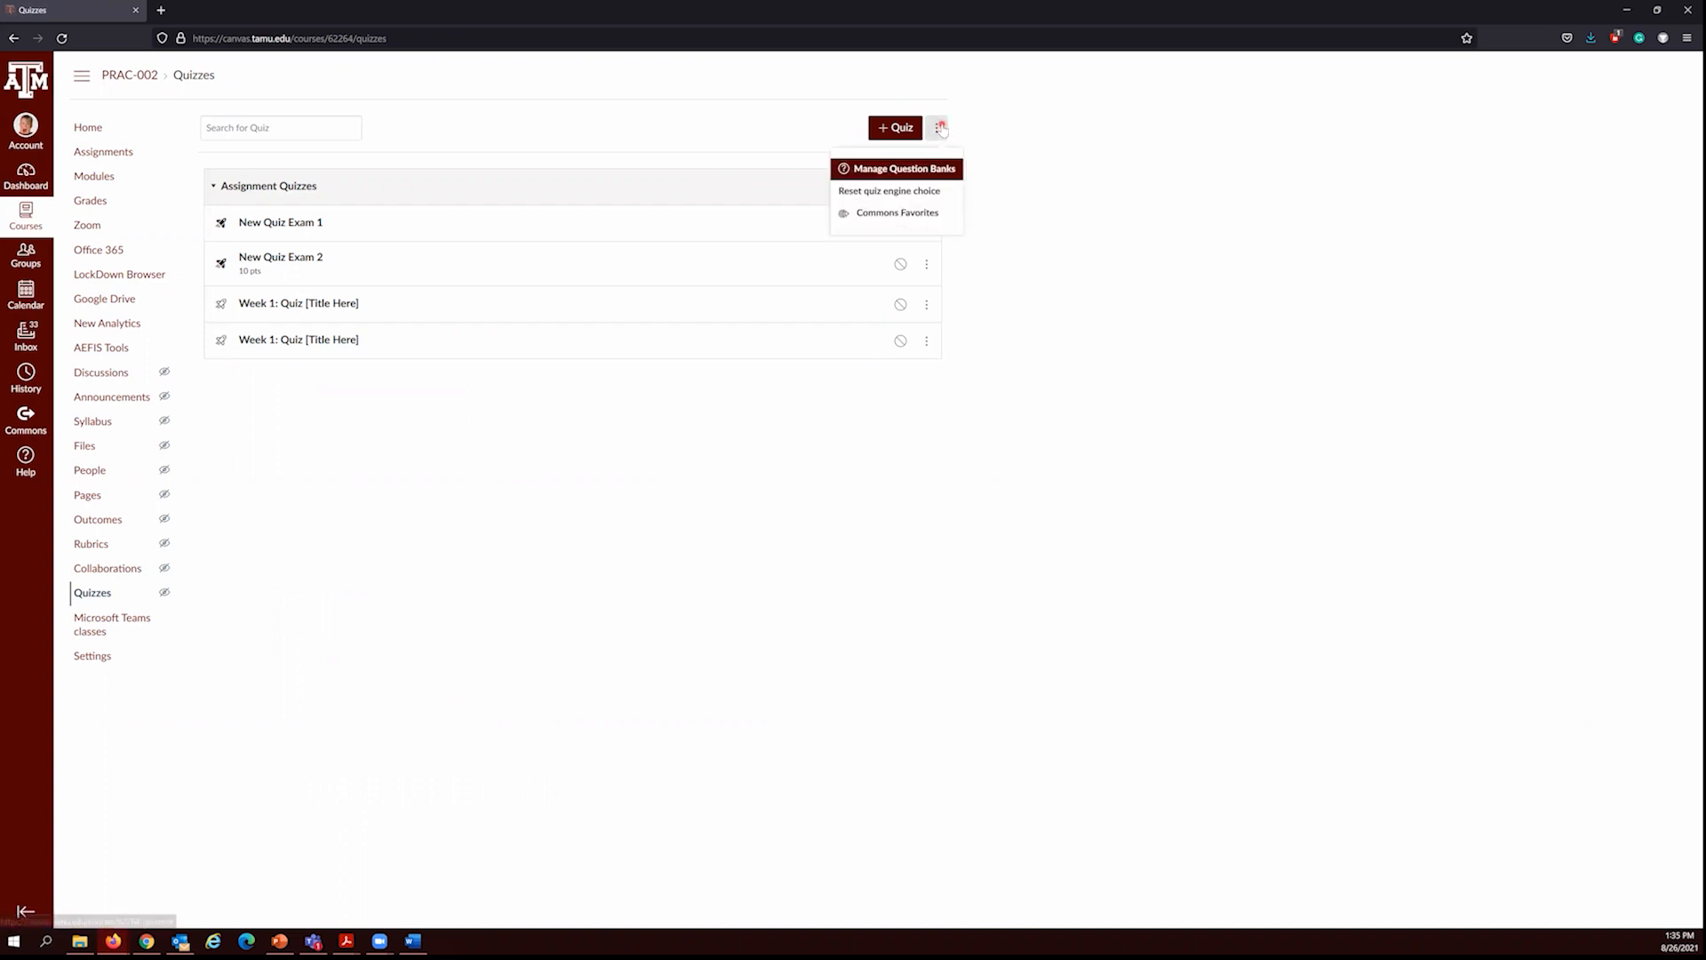
{"action": "left_click", "coordinate": [888, 191]}
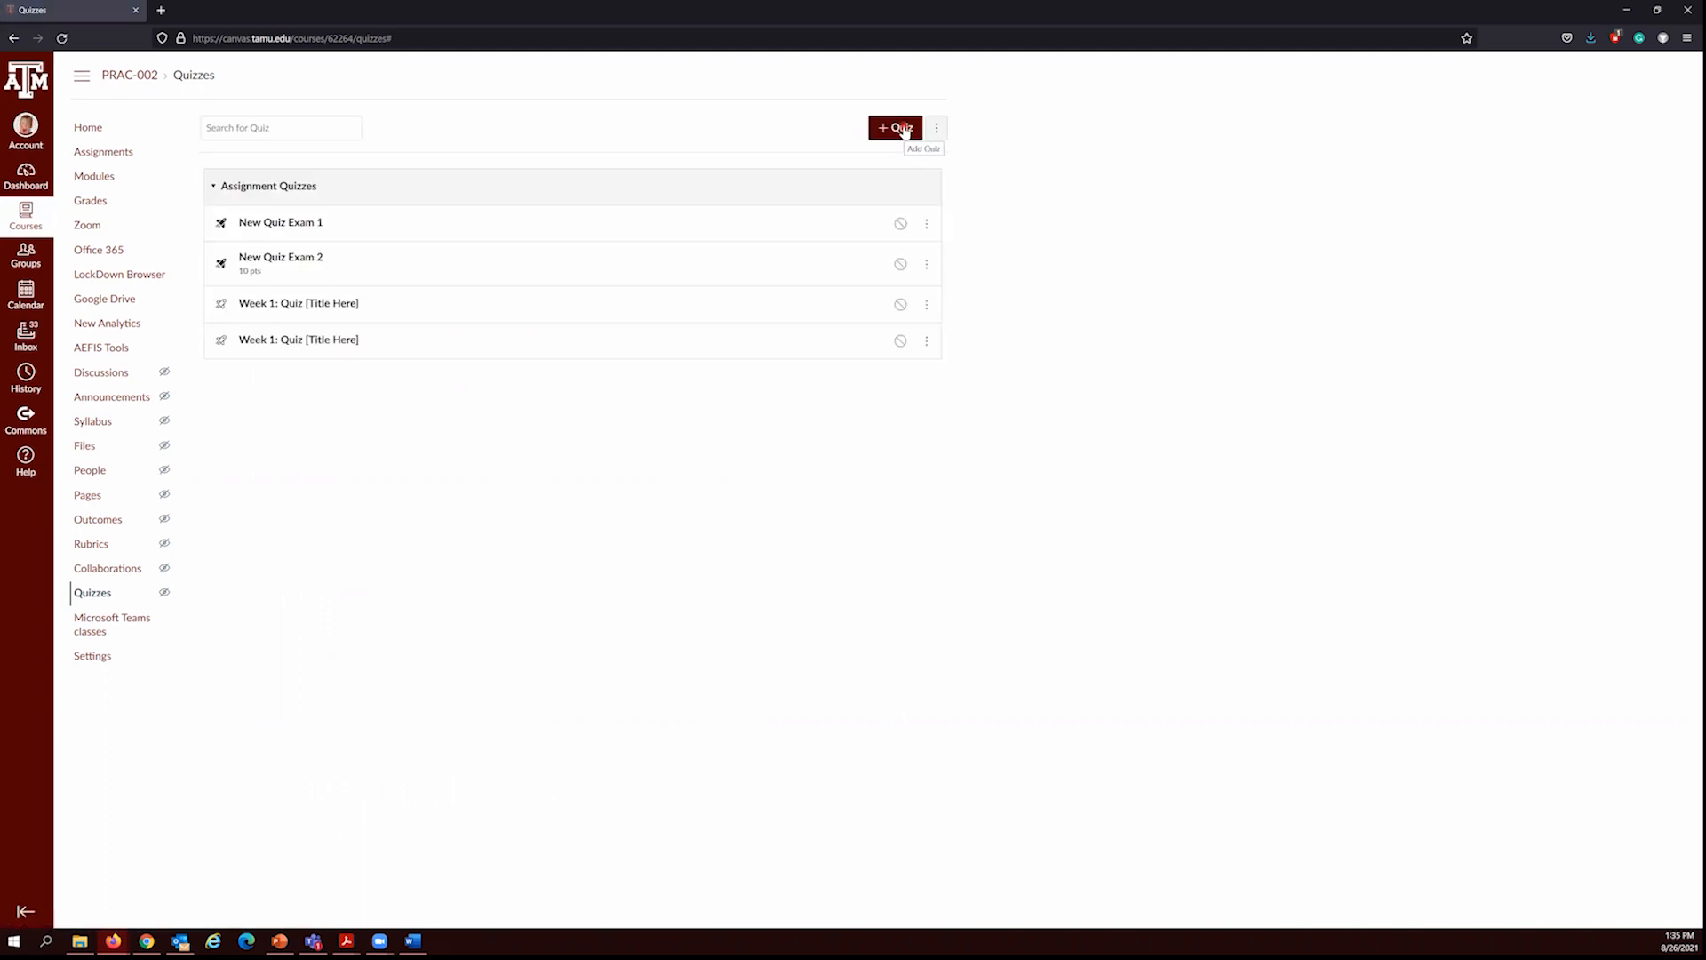
Step: Create a quiz named "Quiz 3" with the New Quizzes engine and open it for building
{"action": "left_click", "coordinate": [901, 128]}
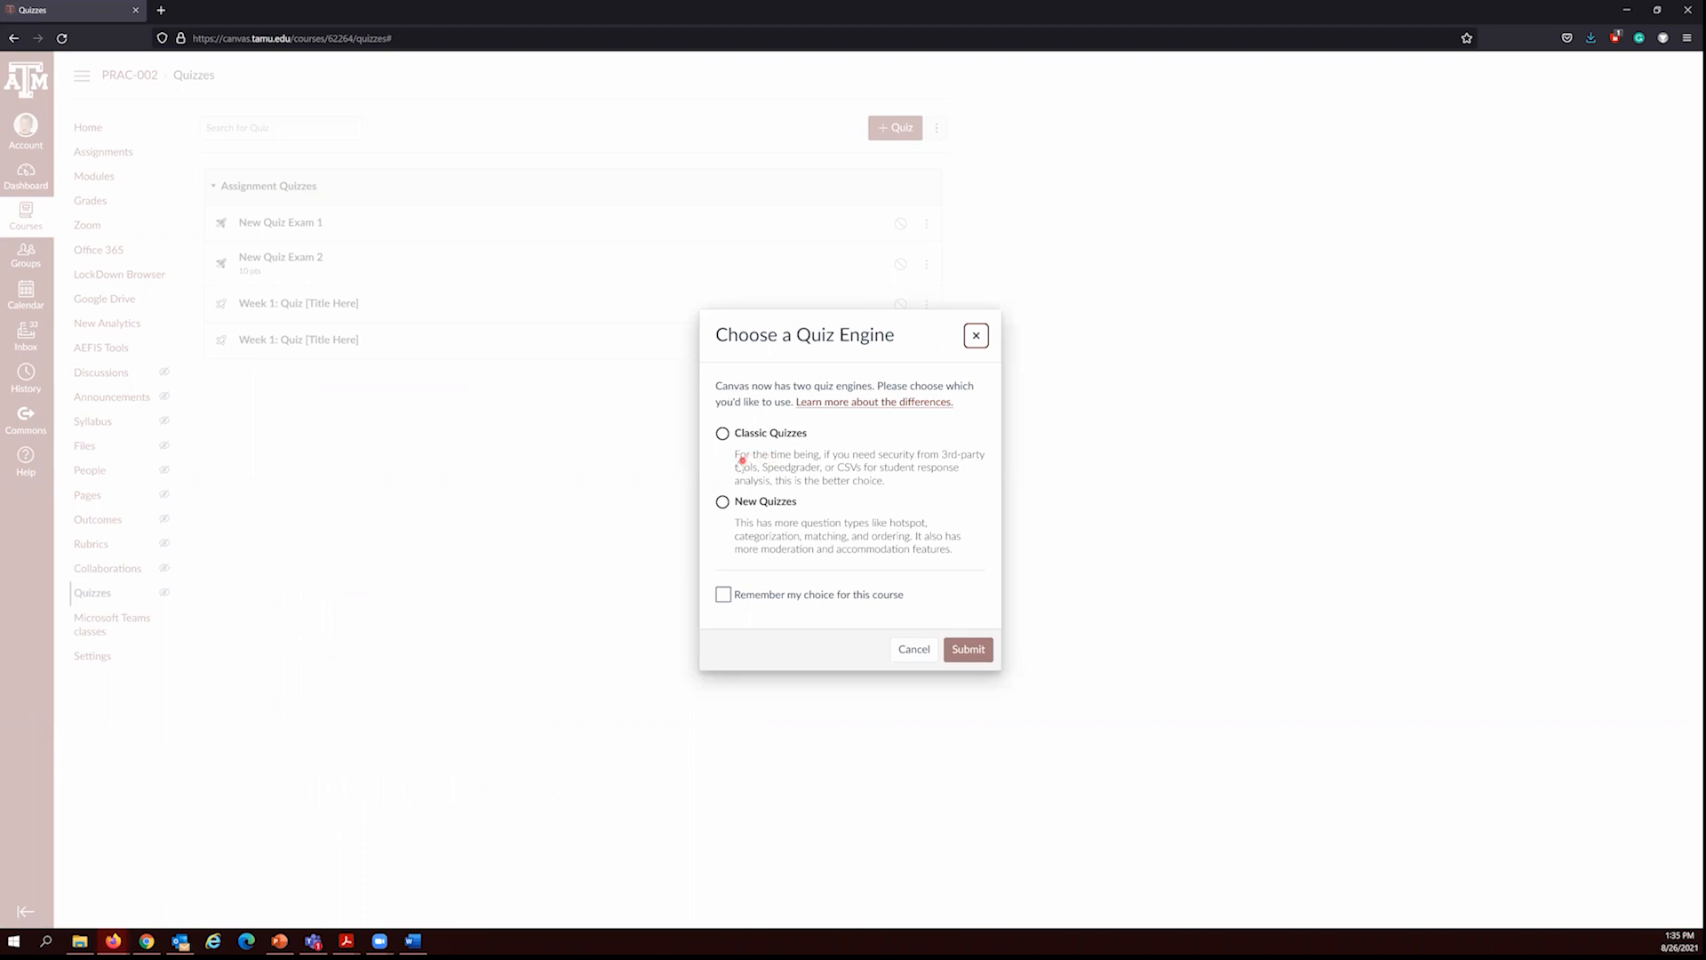
{"action": "left_click", "coordinate": [722, 502]}
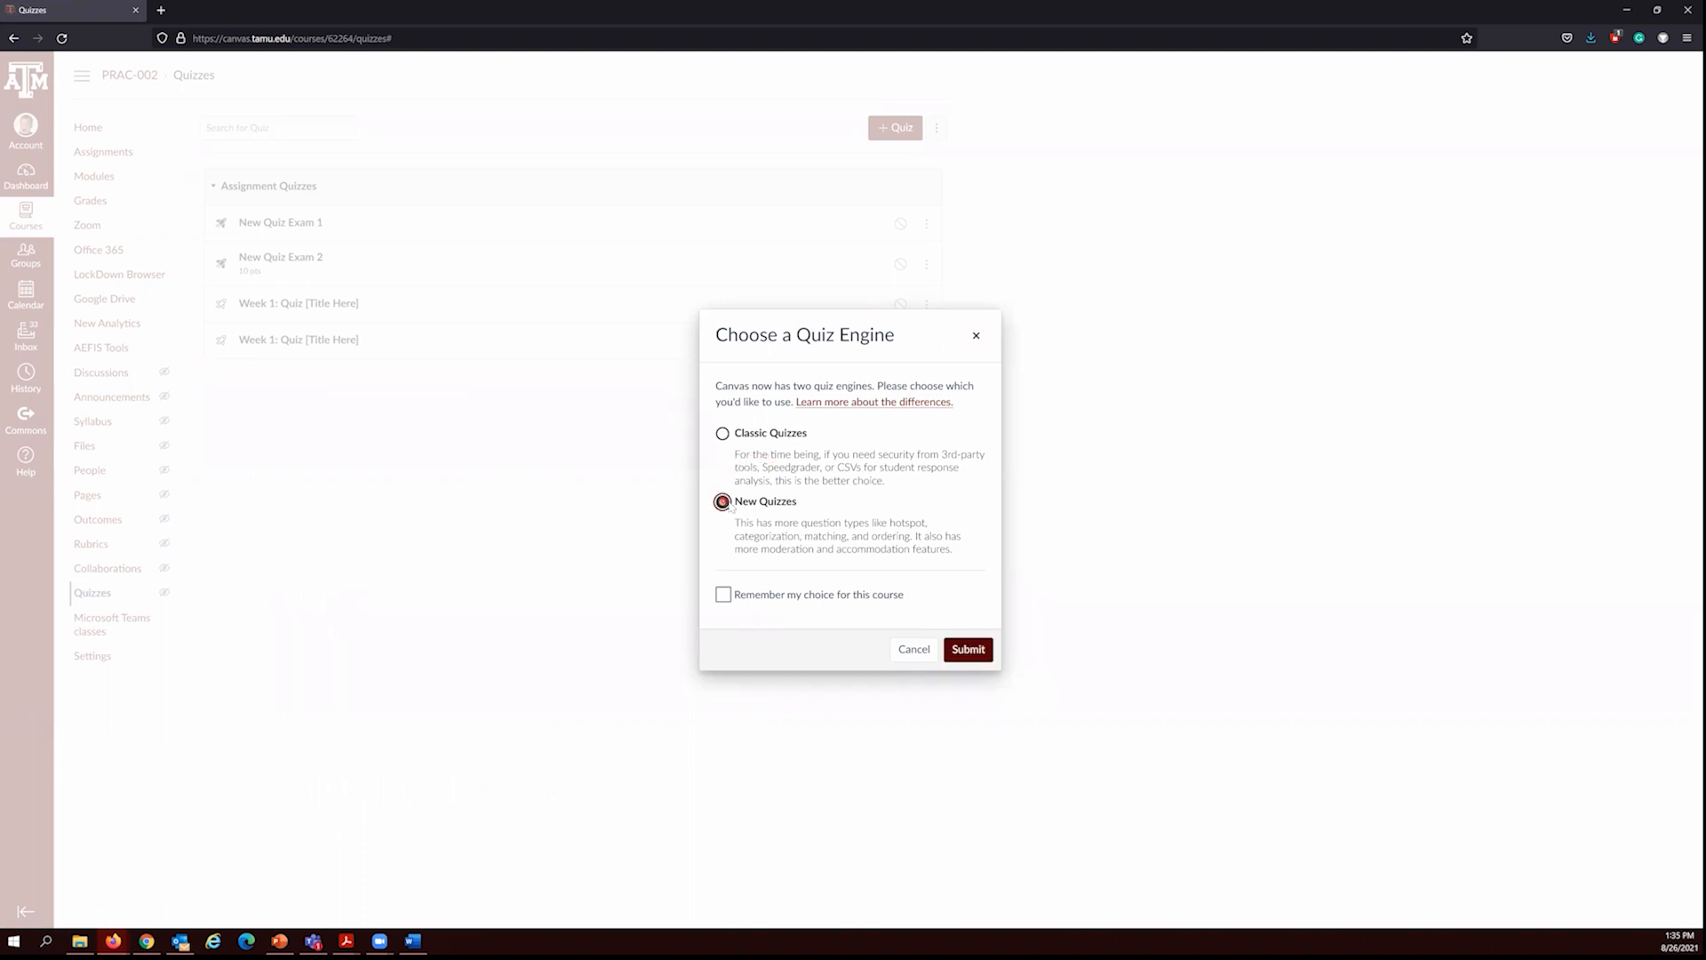
{"action": "left_click", "coordinate": [968, 650]}
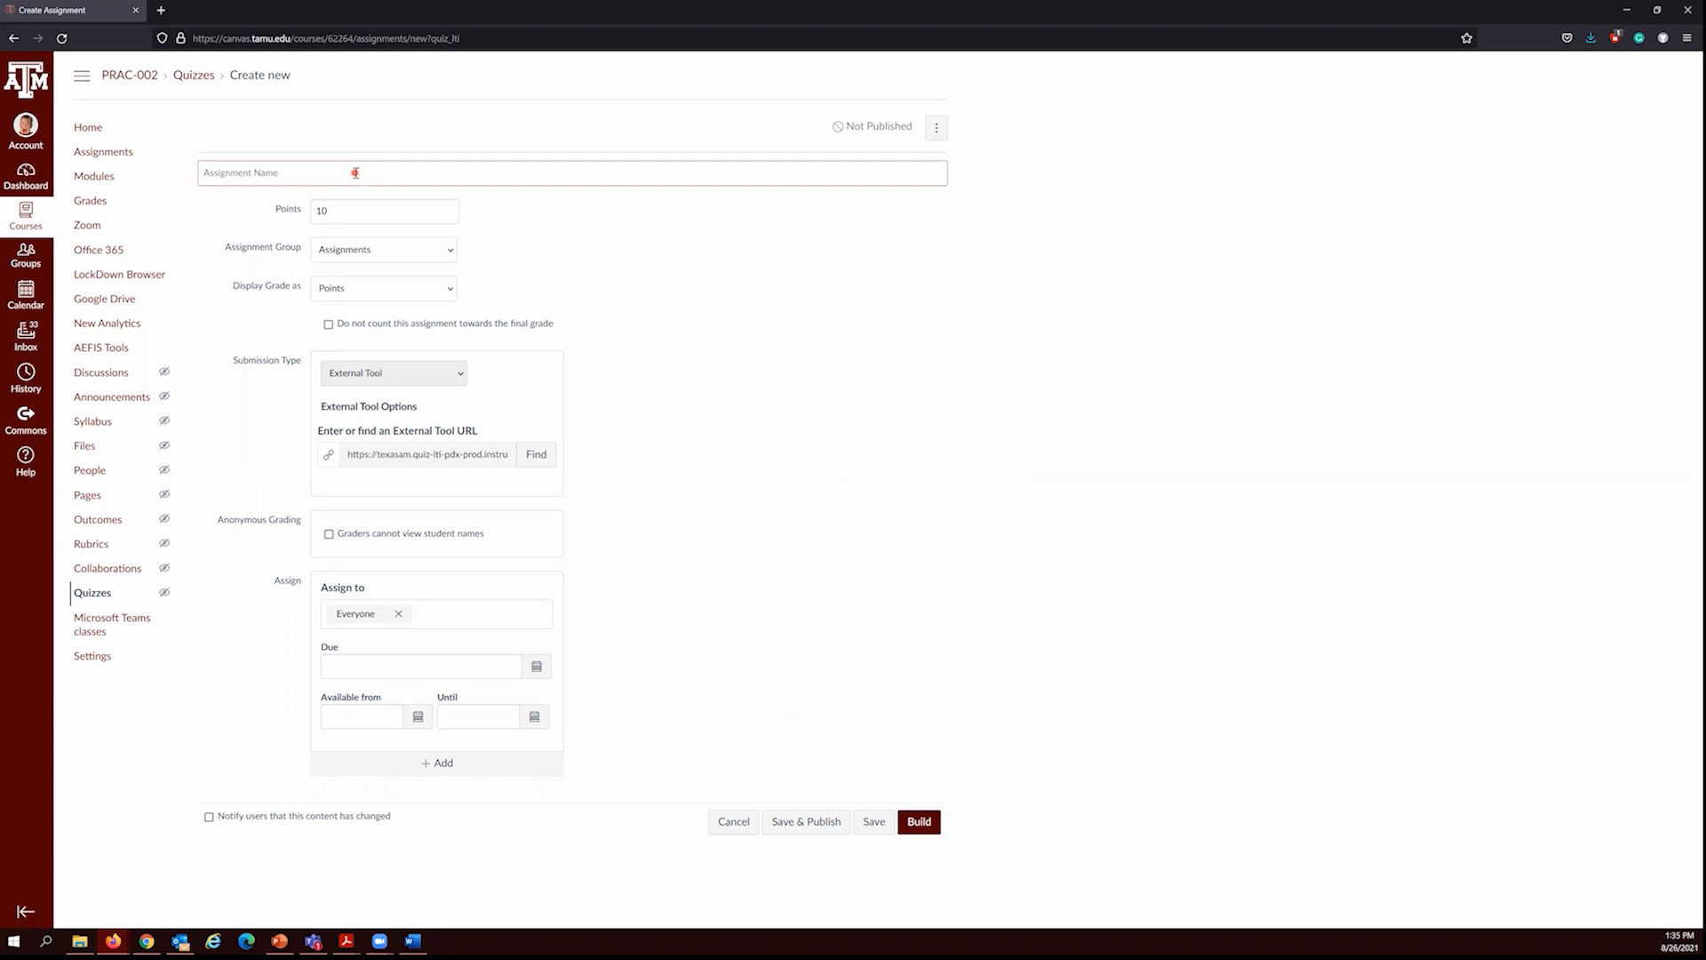
{"action": "type", "text": "Quiz 3"}
{"action": "left_click", "coordinate": [347, 209]}
{"action": "left_click", "coordinate": [921, 822]}
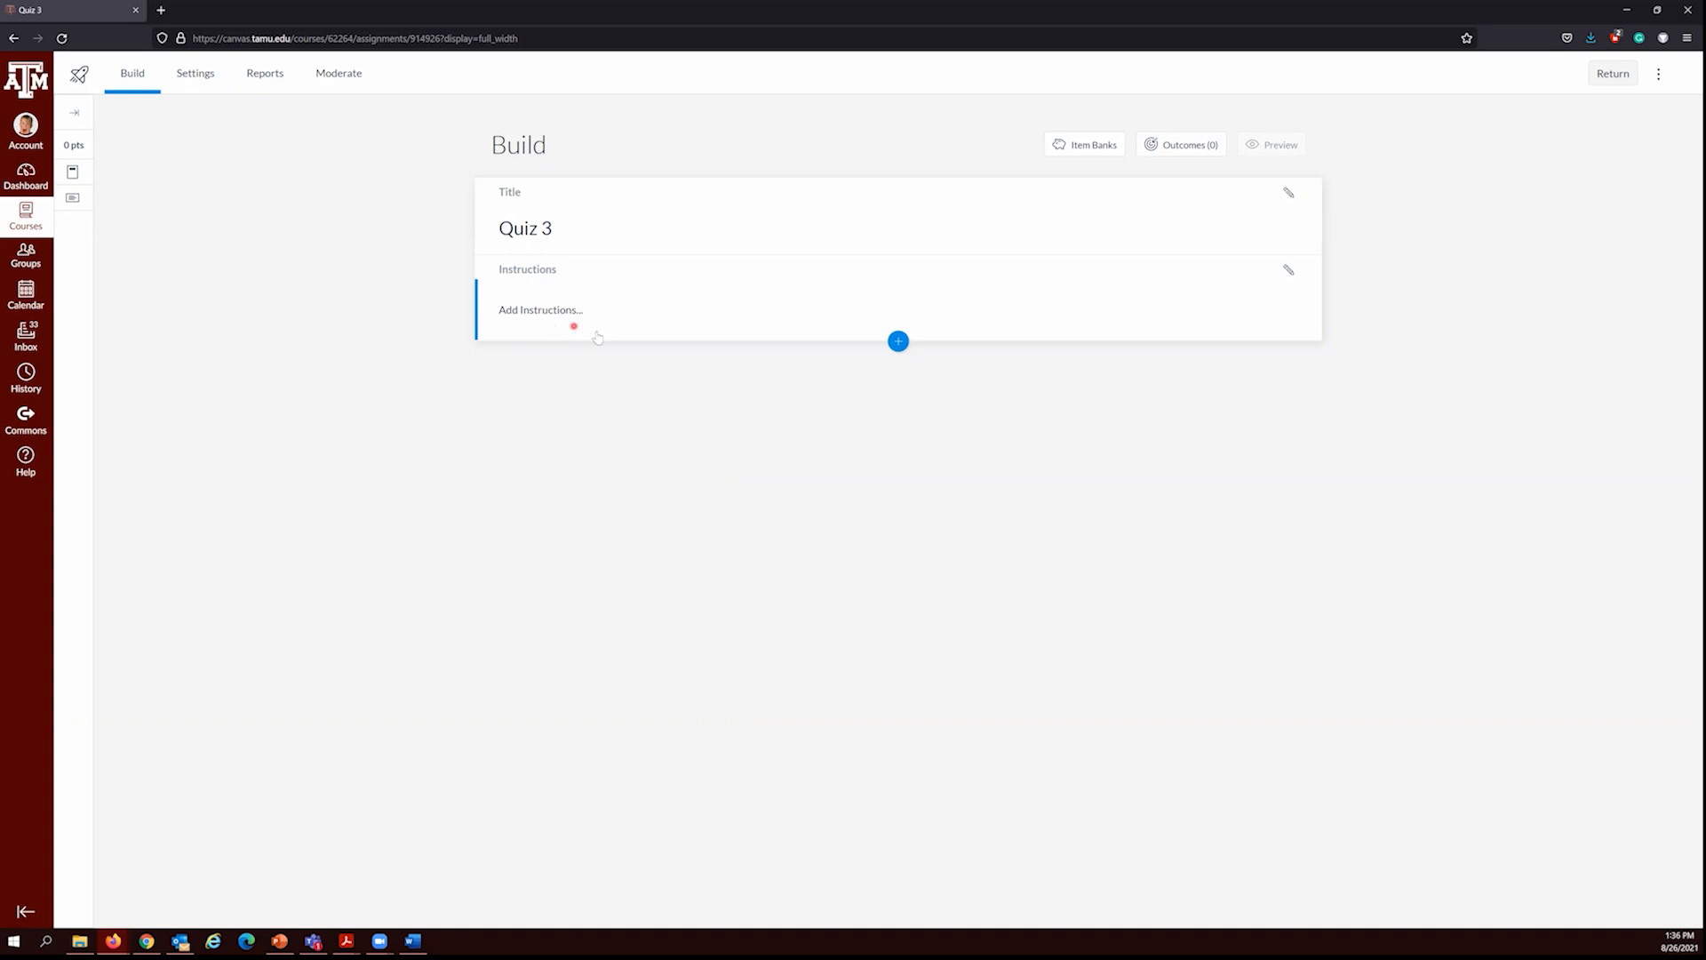
Step: Add a multiple choice question titled "Question 1" with the question stem "Pick Dog"
{"action": "left_click", "coordinate": [898, 342]}
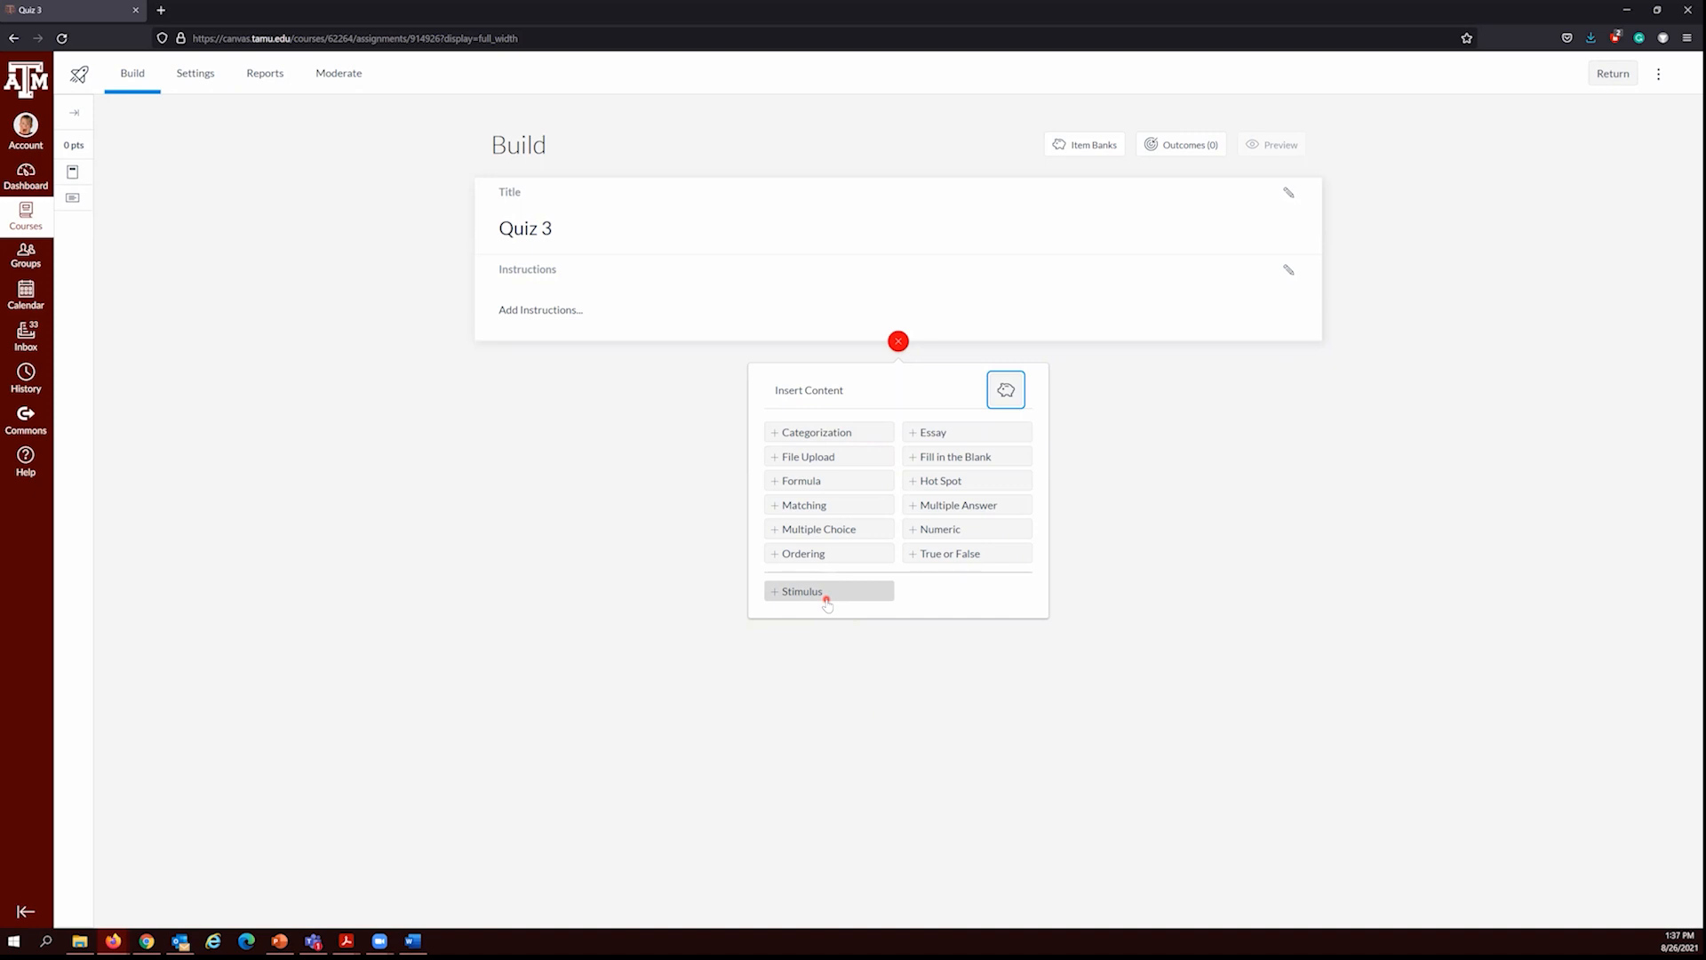
{"action": "left_click", "coordinate": [805, 530]}
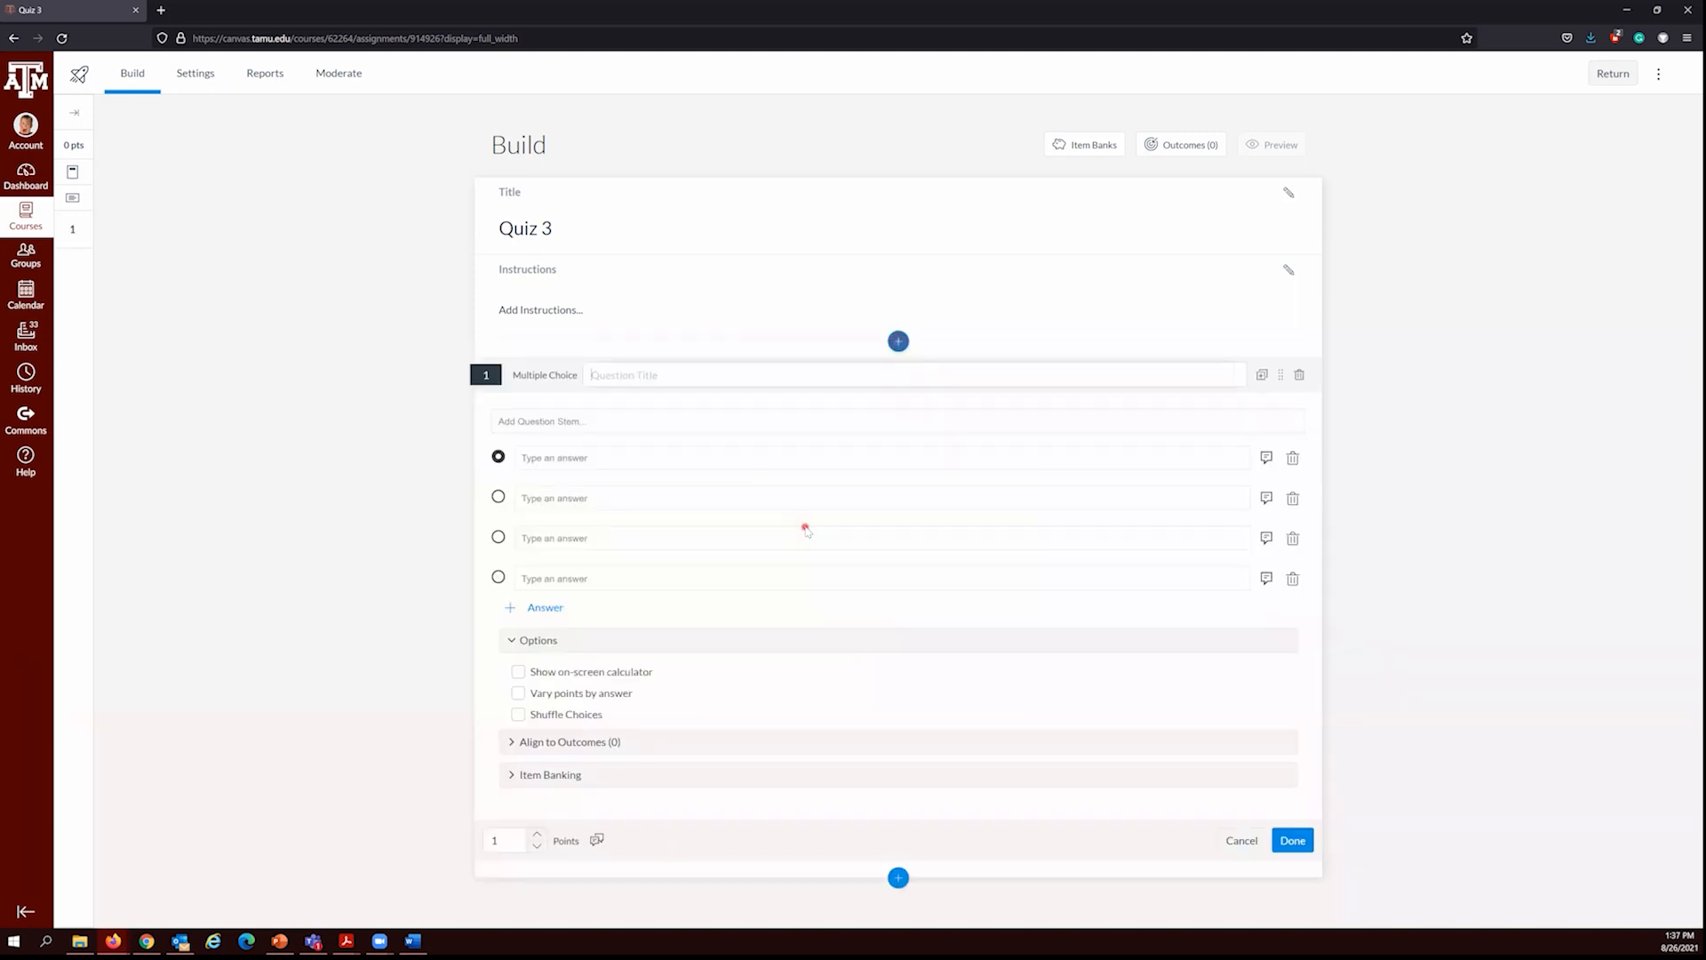
{"action": "left_click", "coordinate": [610, 372]}
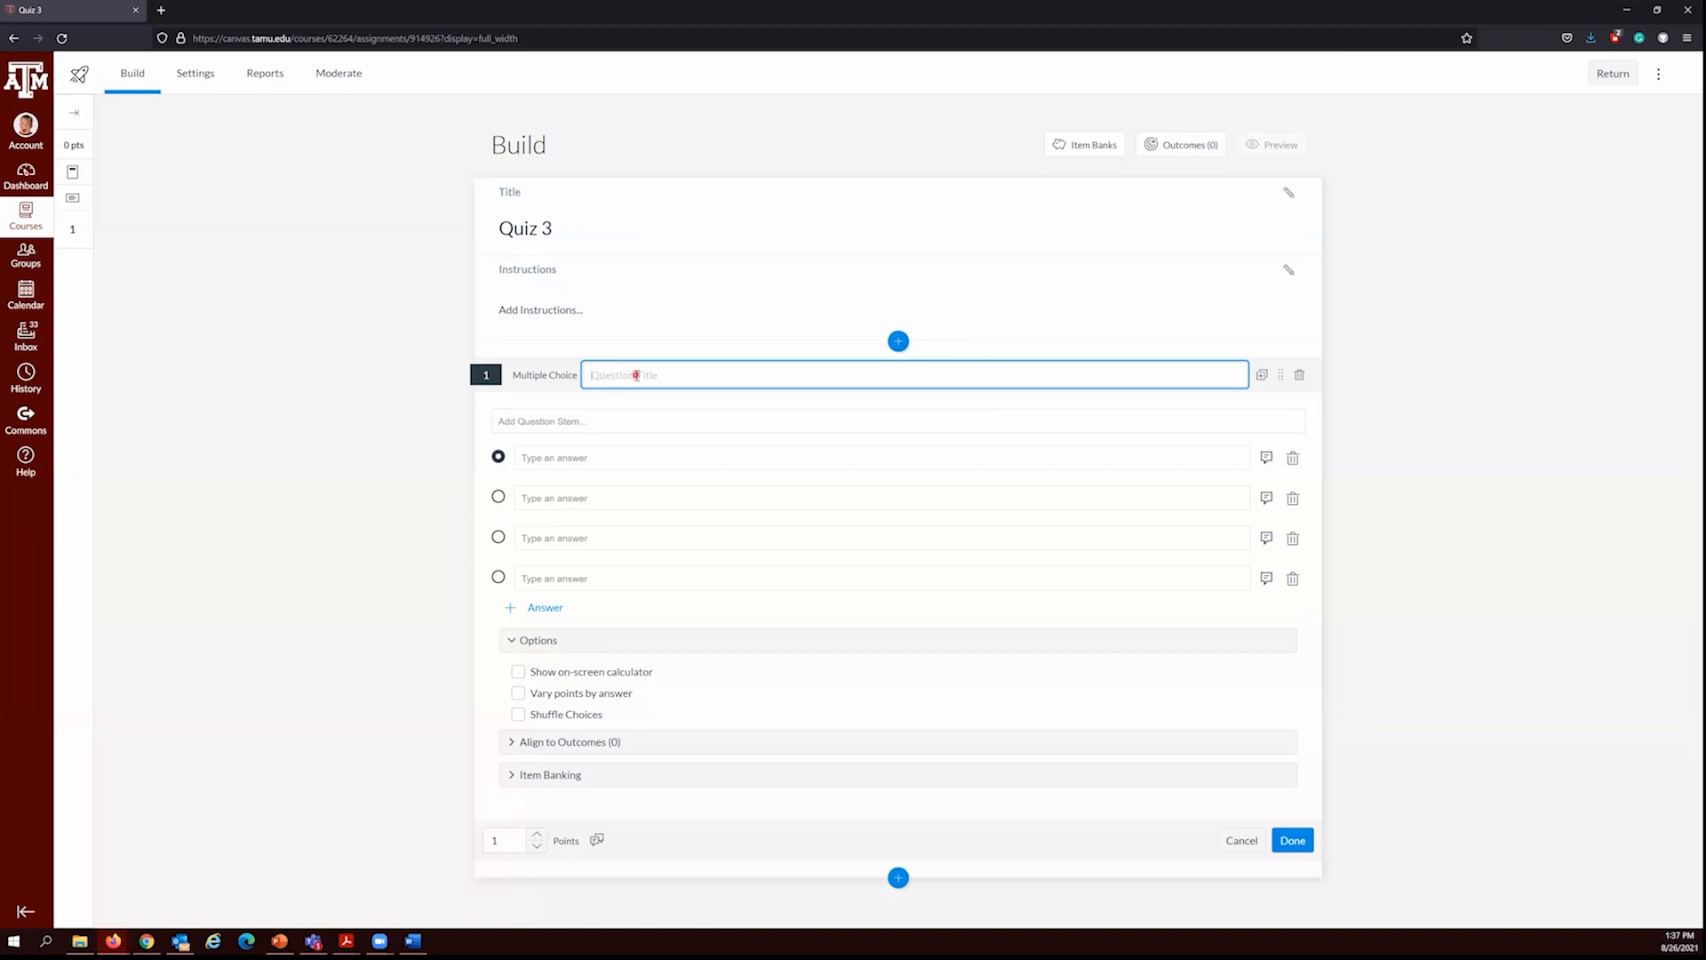
{"action": "type", "text": "Question 1"}
{"action": "left_click", "coordinate": [588, 420]}
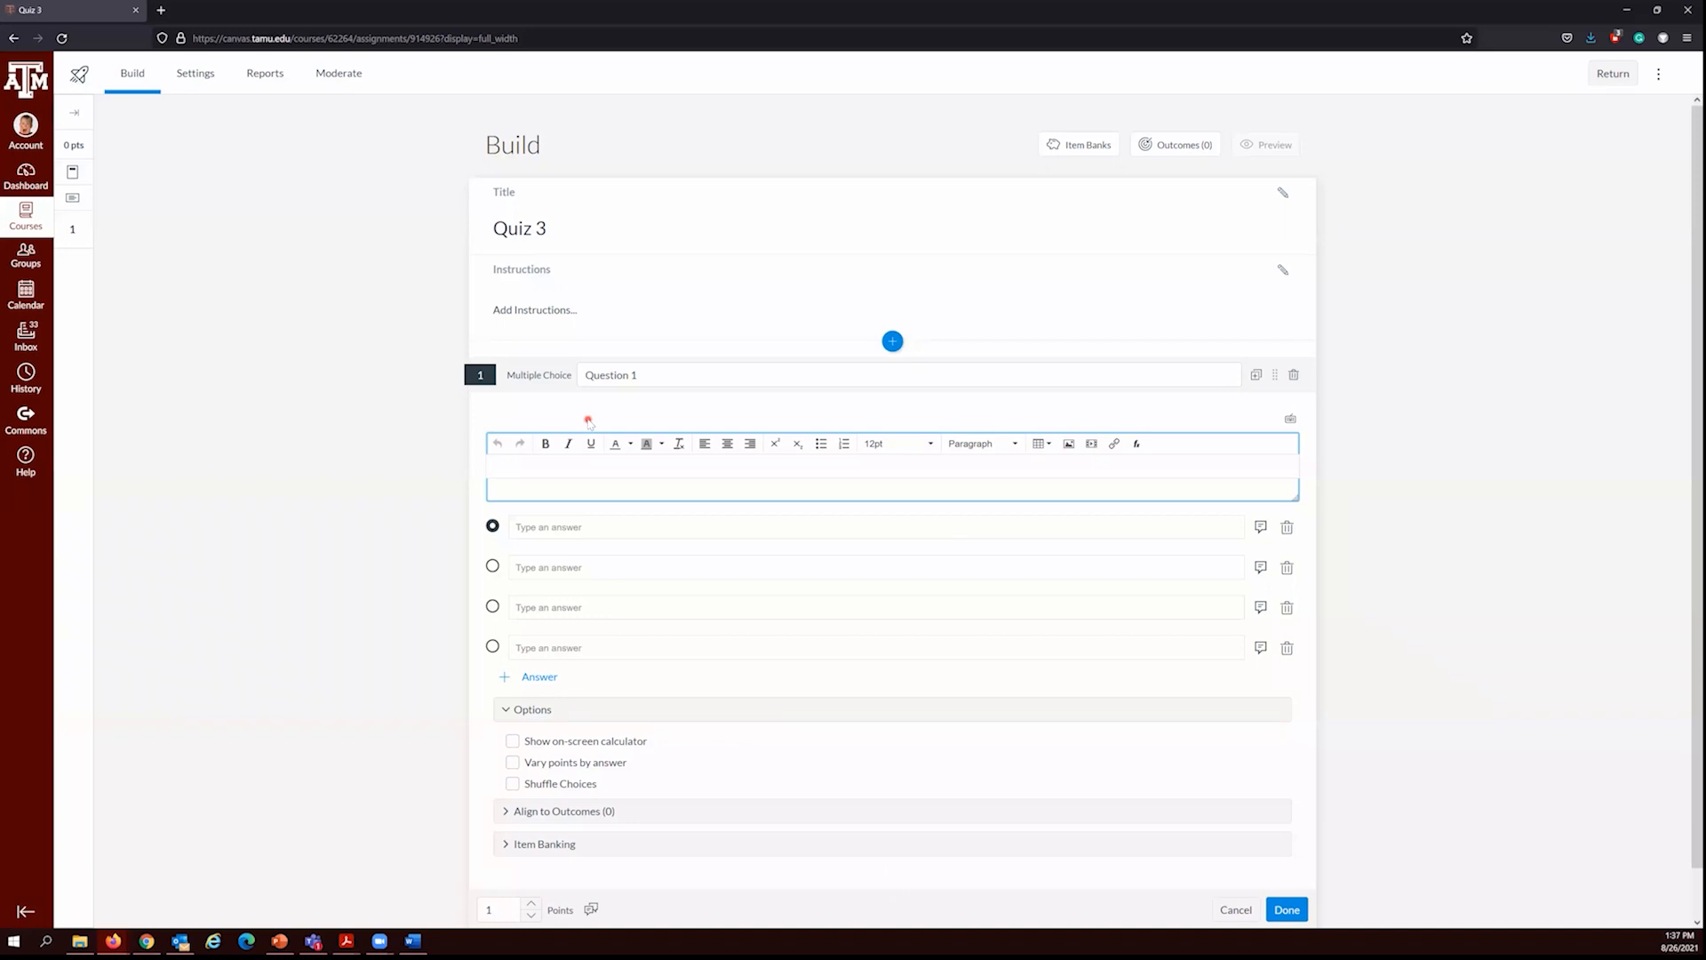
{"action": "type", "text": "Pick Dog"}
Step: Fill in the four answer choices of Question 1 as Dog, Cat, Whale and Shark
{"action": "left_click", "coordinate": [560, 527]}
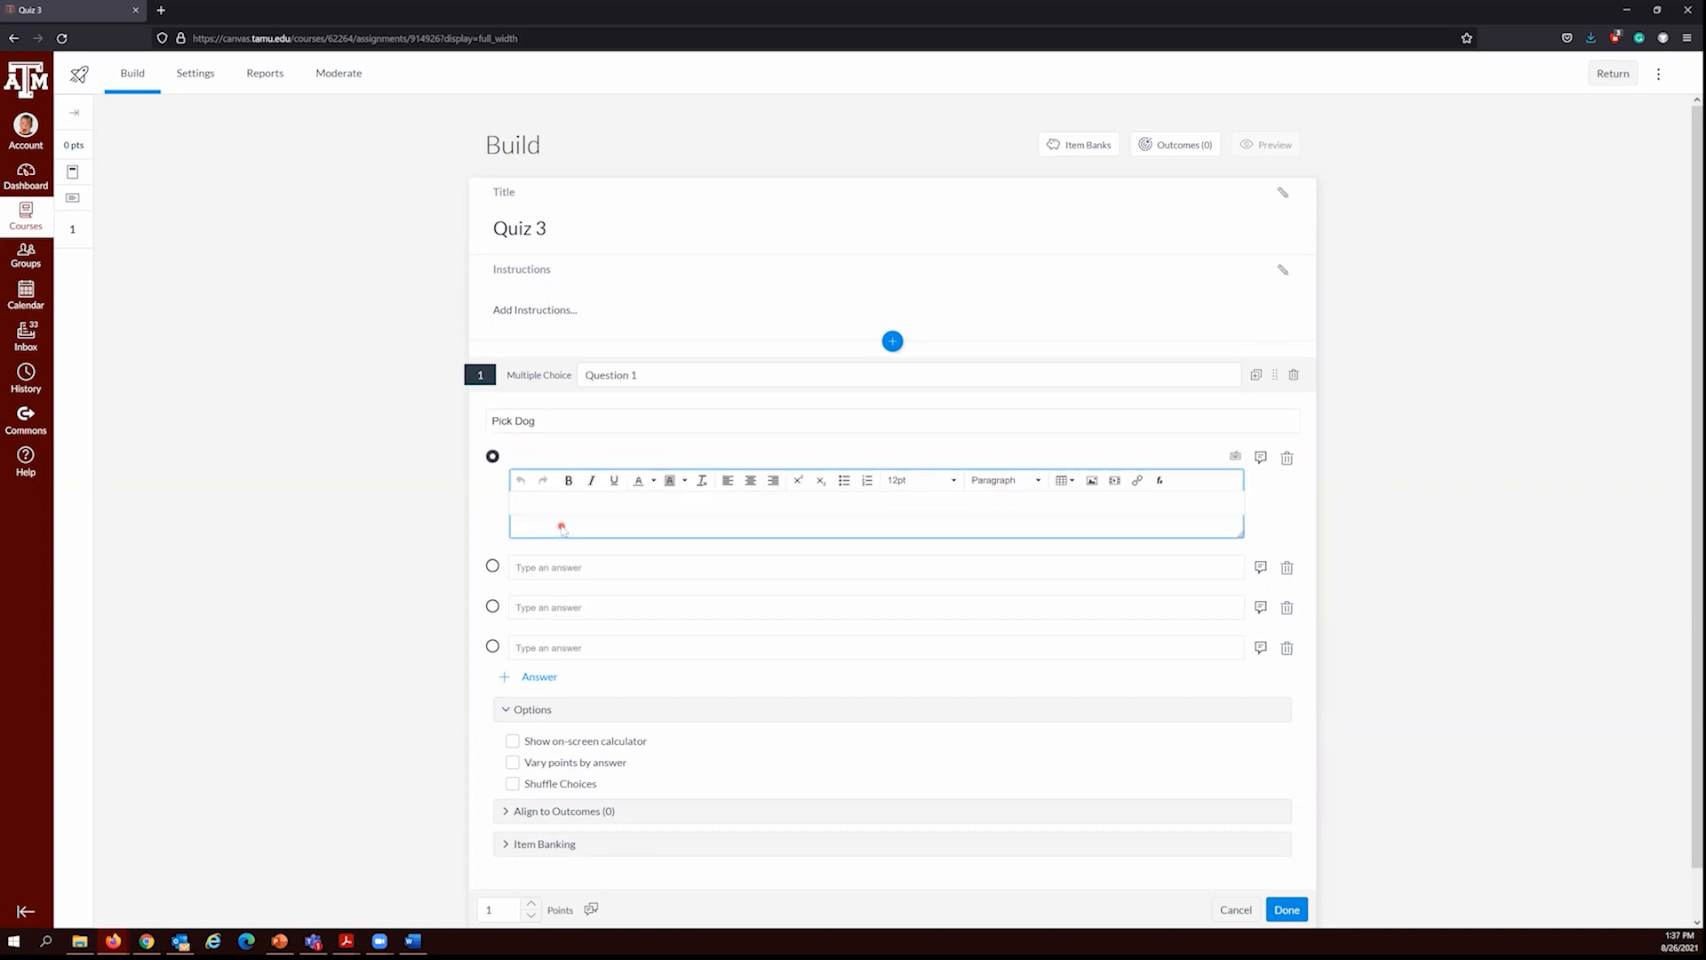
{"action": "type", "text": "Dog"}
{"action": "left_click", "coordinate": [548, 567]}
{"action": "type", "text": "Cat"}
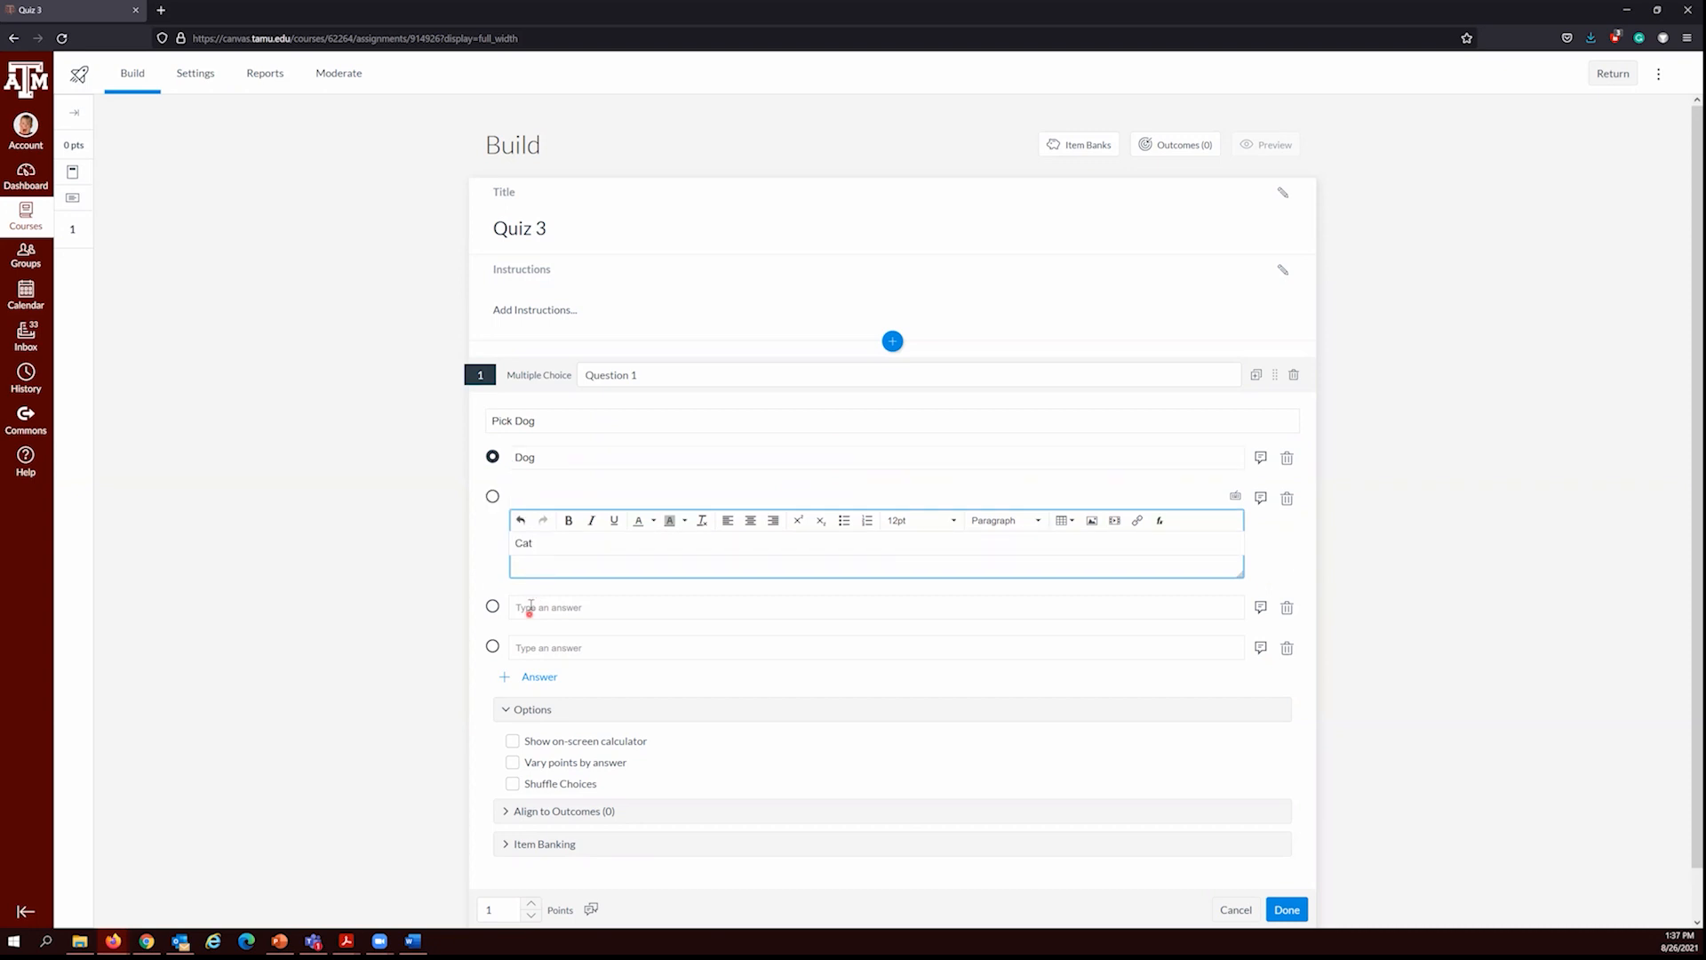
{"action": "left_click", "coordinate": [530, 607]}
{"action": "type", "text": "Whale"}
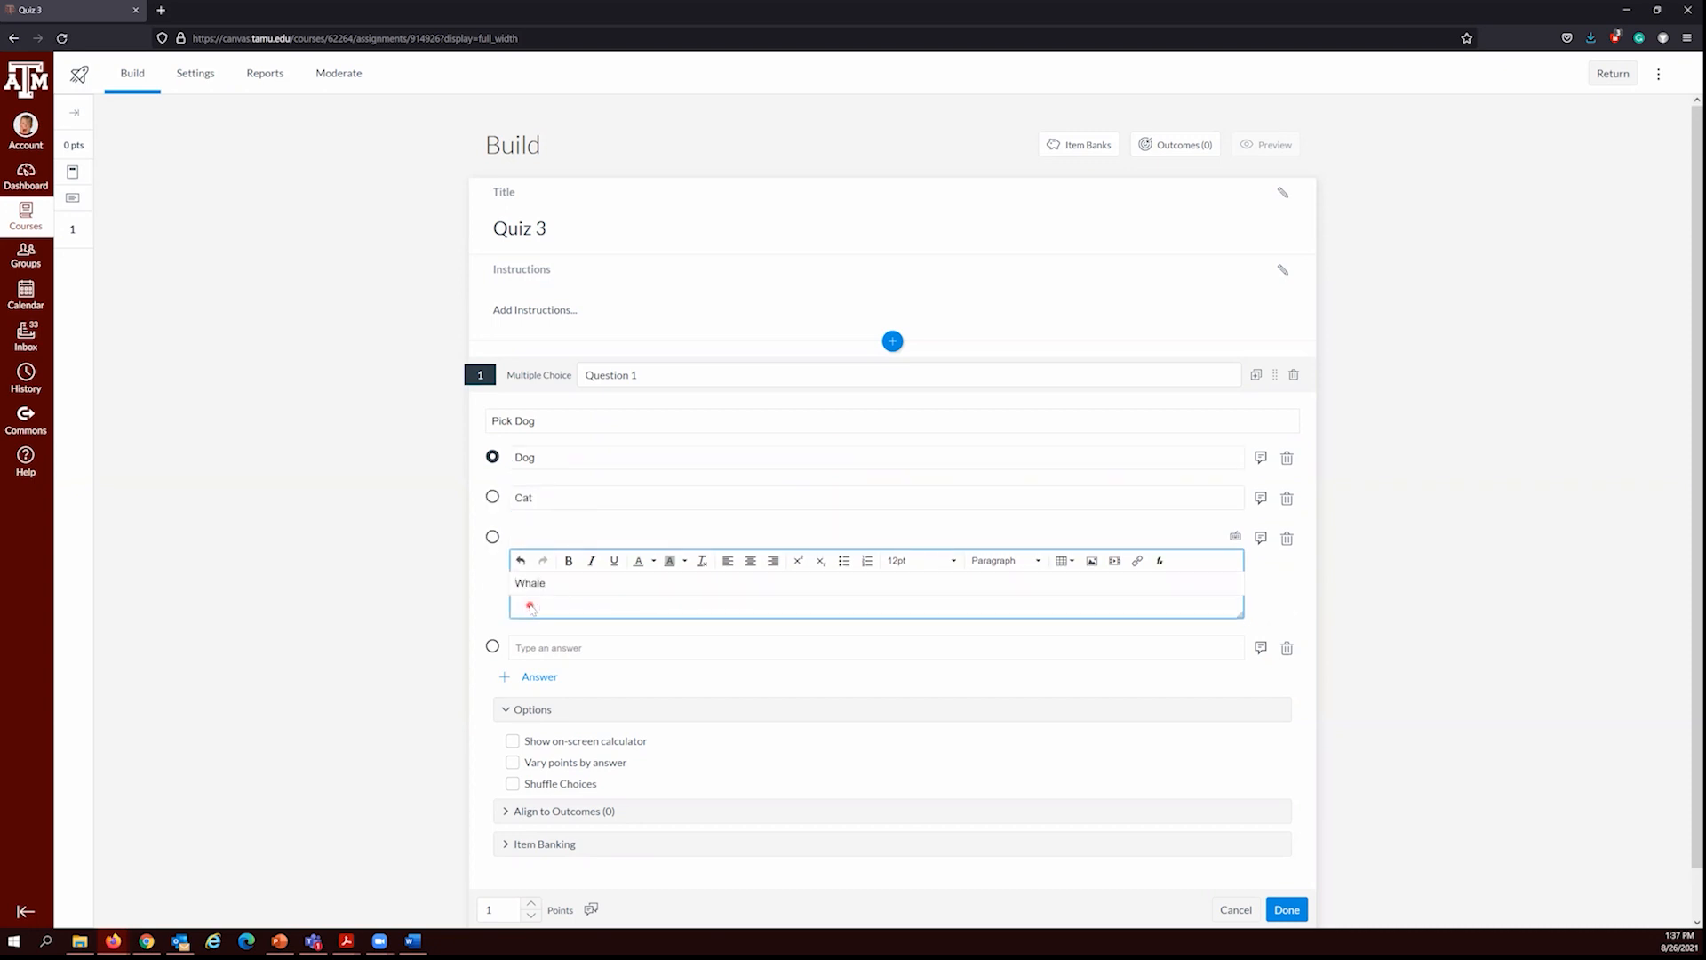
{"action": "left_click", "coordinate": [541, 648]}
{"action": "type", "text": "Shark"}
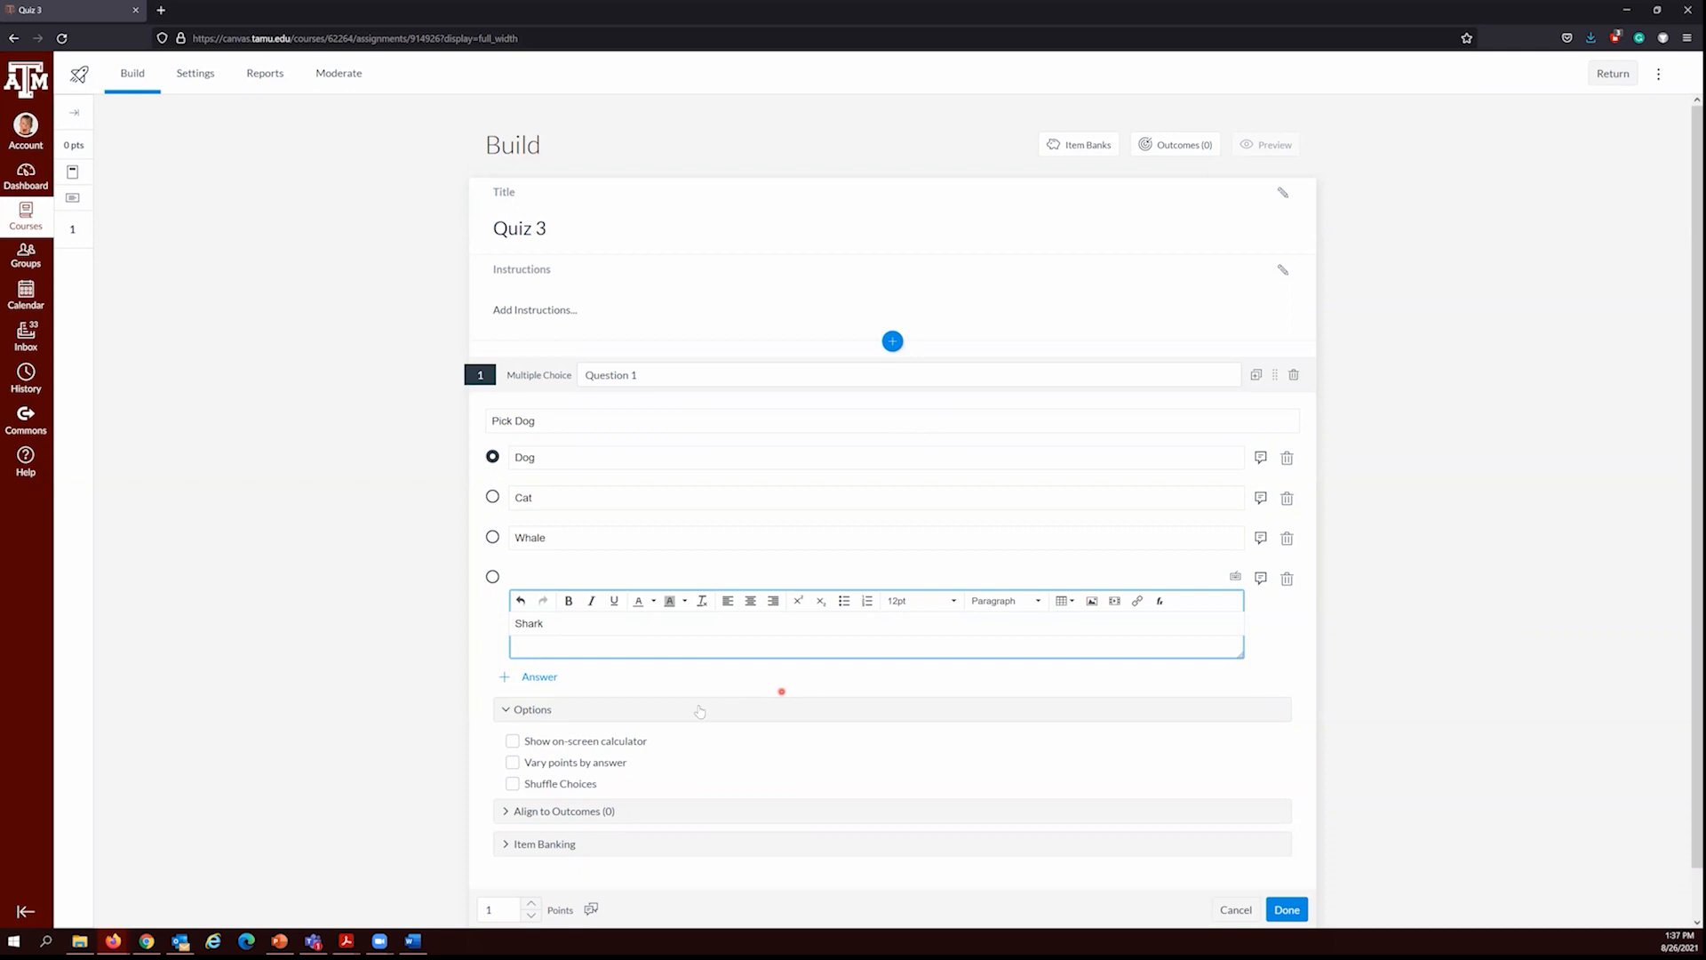
{"action": "left_click", "coordinate": [476, 715]}
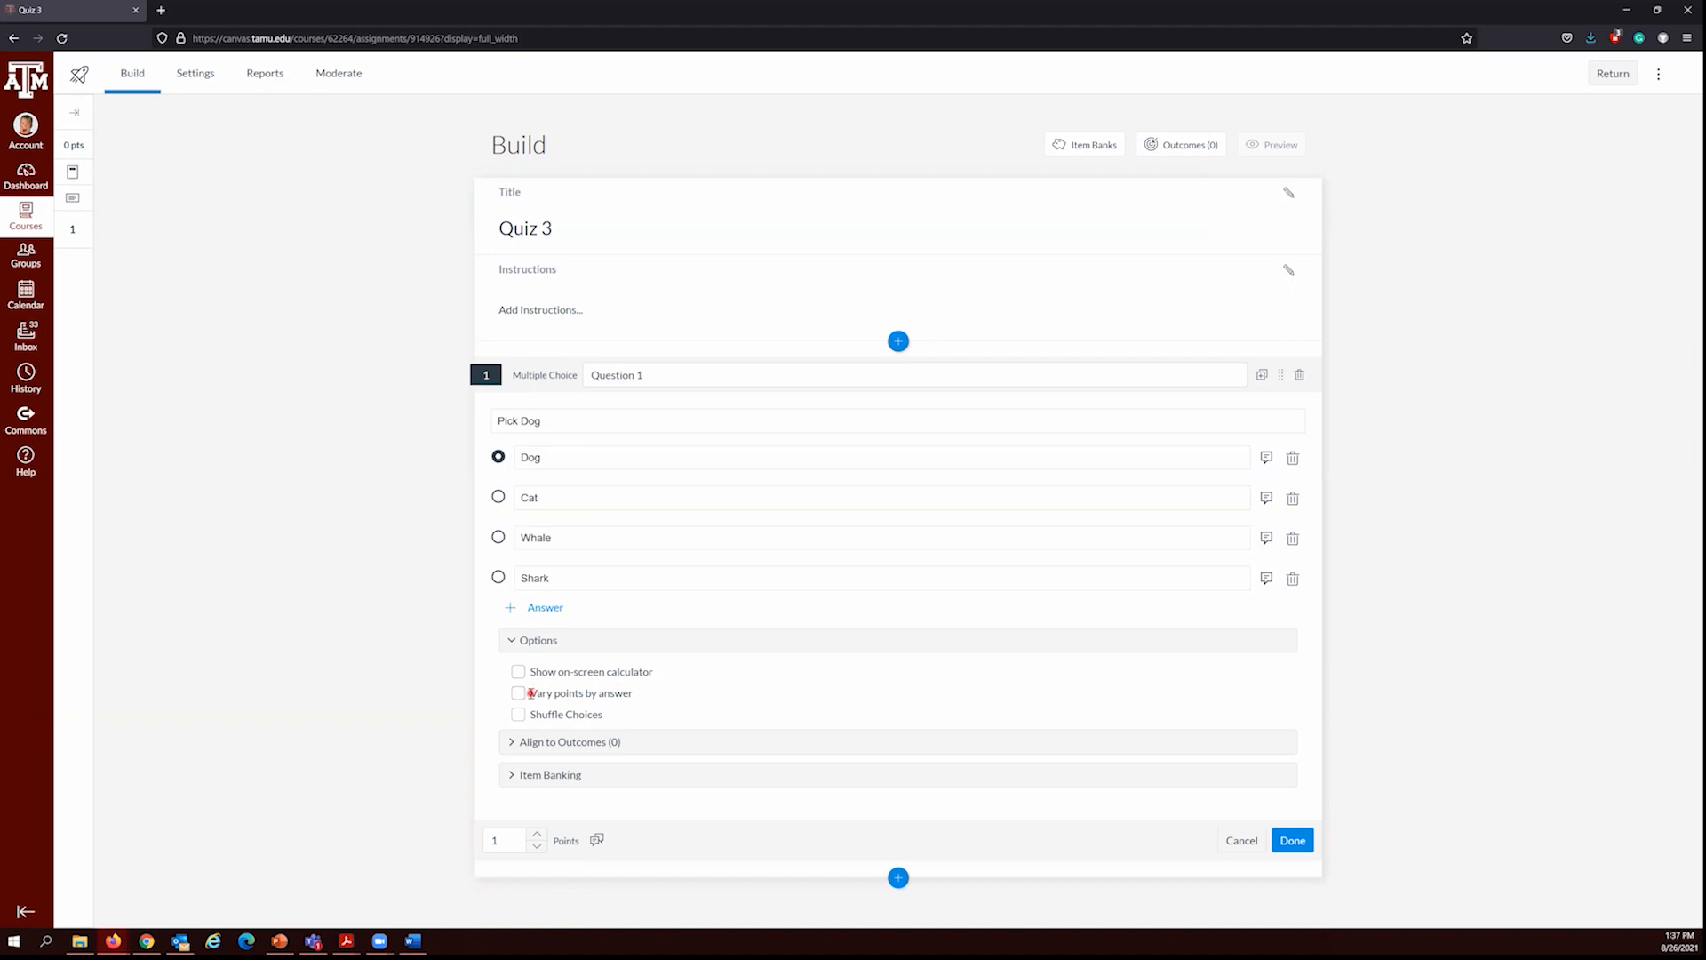
Step: Try varying the points by answer for Question 1, and turn the option off again
{"action": "left_click", "coordinate": [519, 694]}
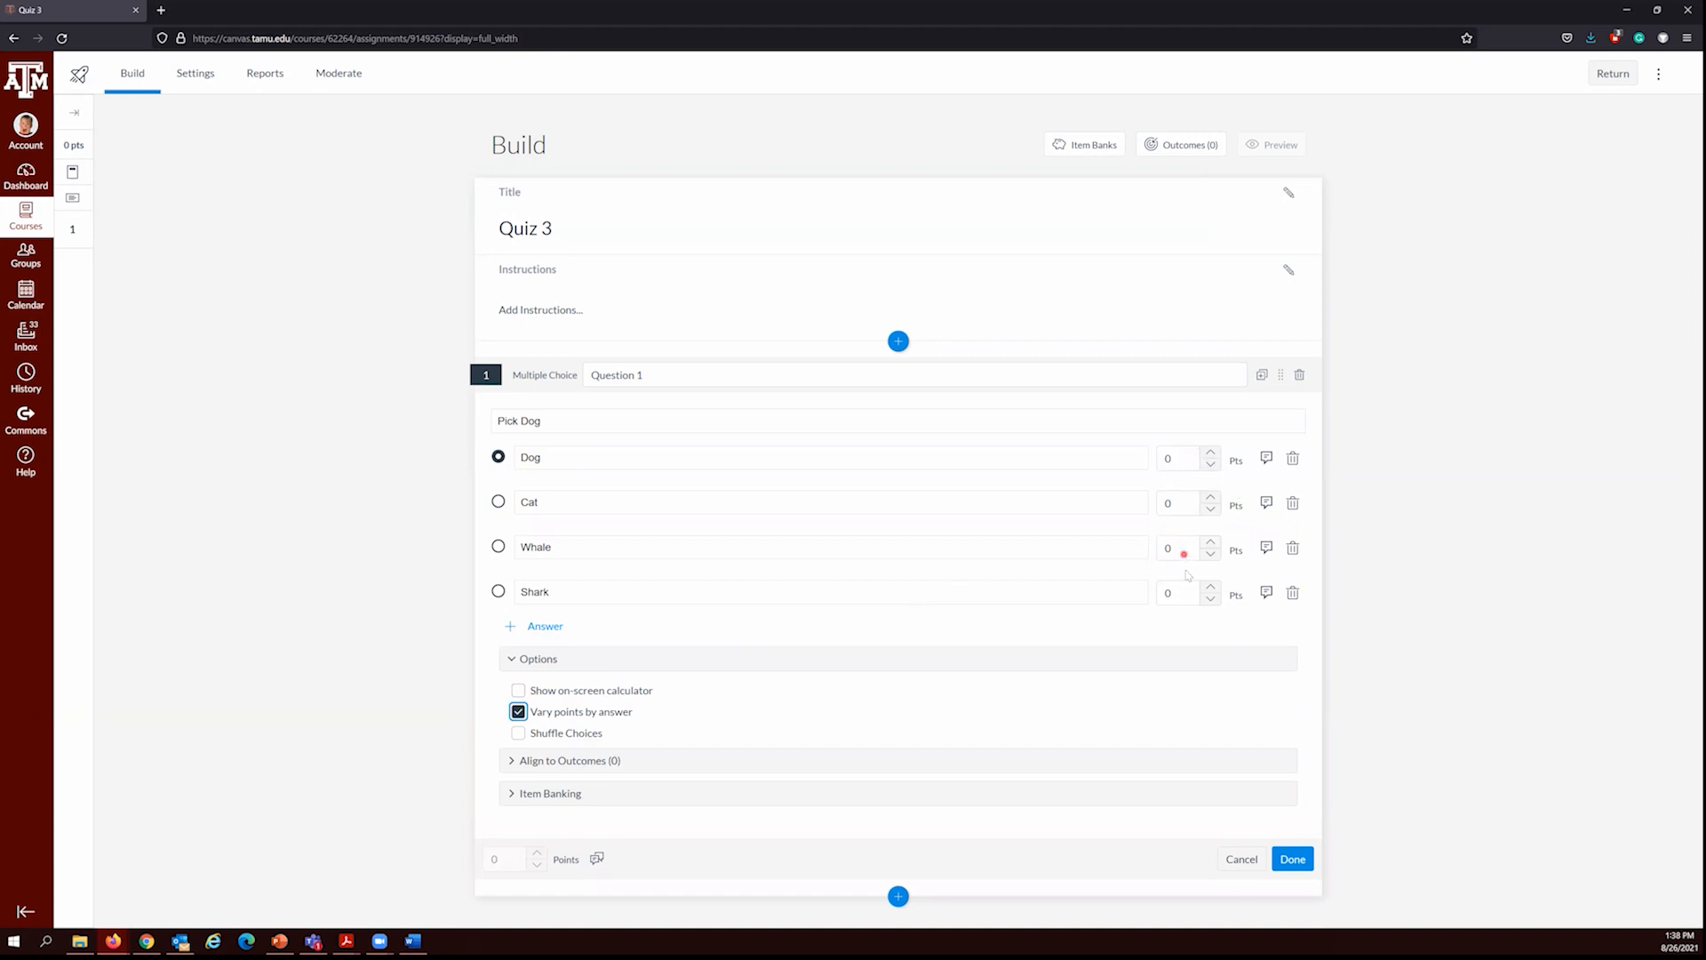
{"action": "left_click", "coordinate": [520, 714]}
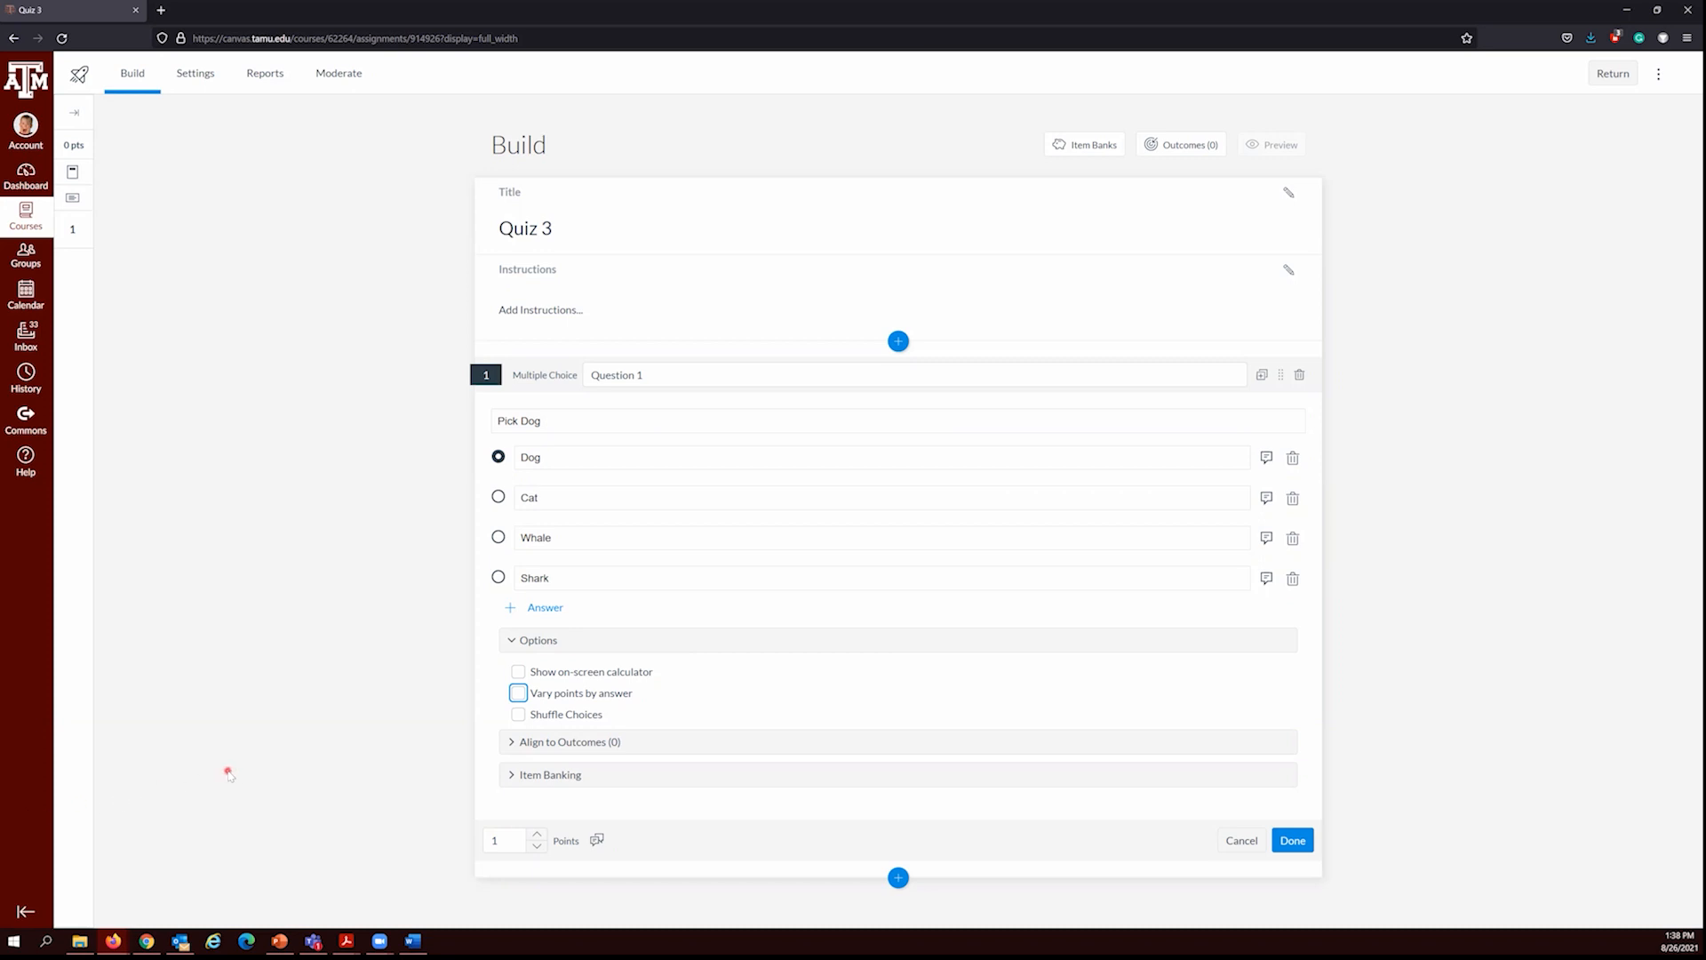
Step: Examine the outcome alignment and item banking settings of Question 1
{"action": "left_click", "coordinate": [512, 743]}
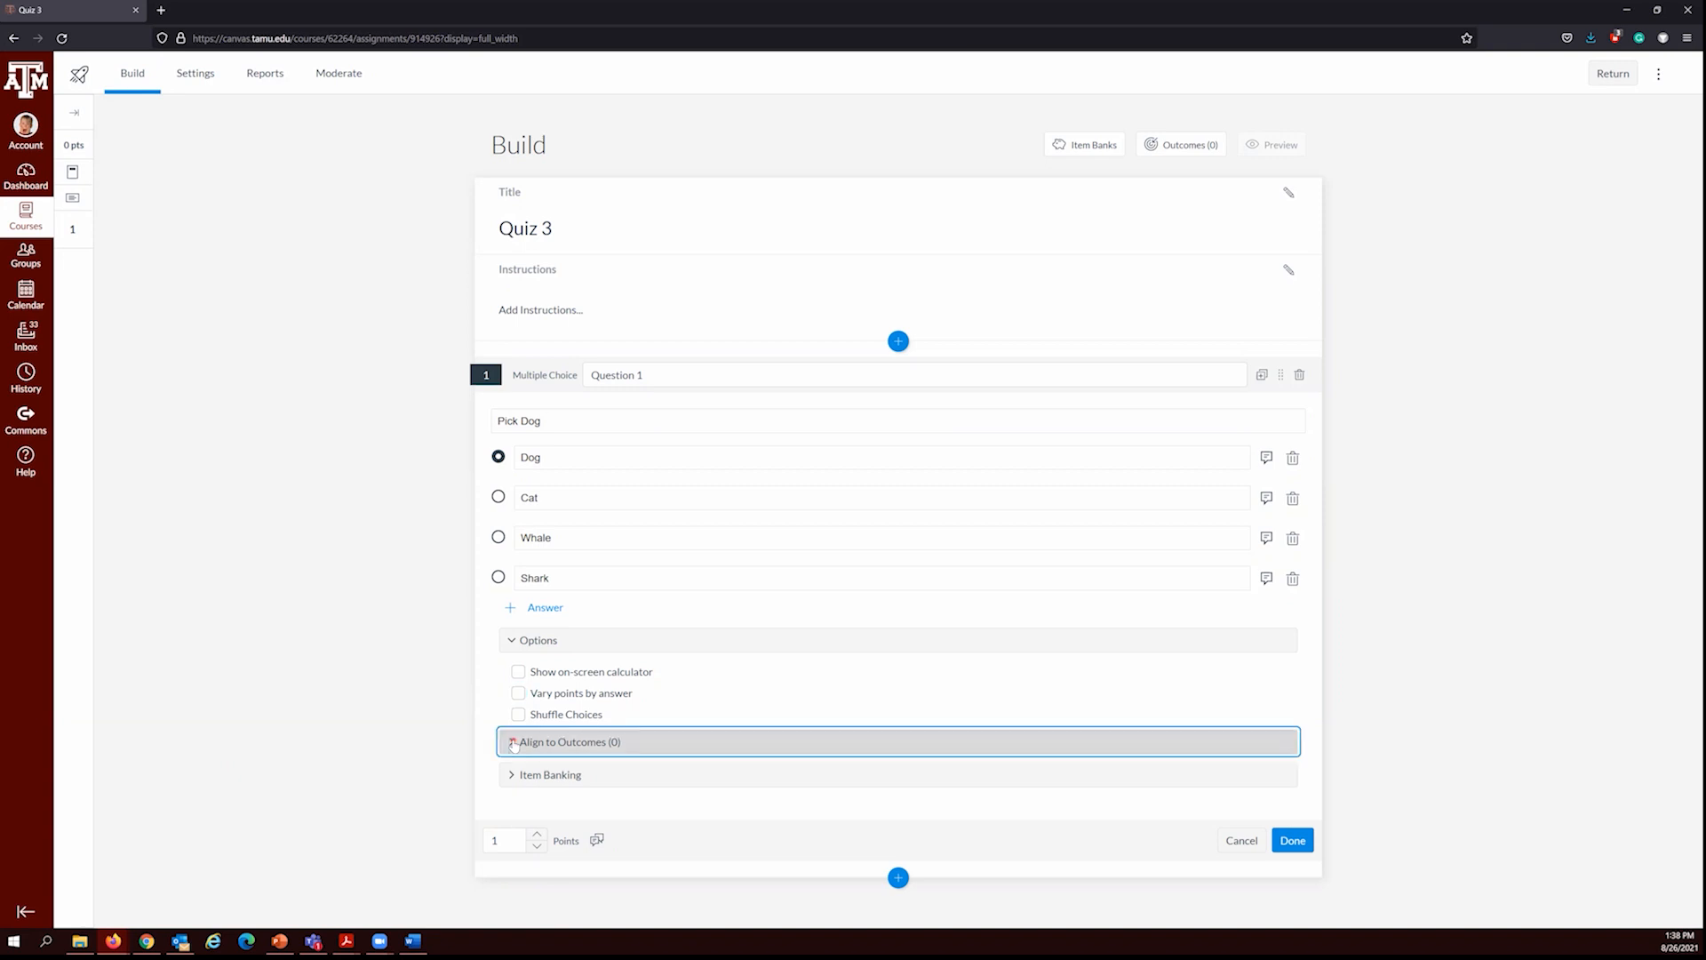
{"action": "left_click", "coordinate": [512, 743]}
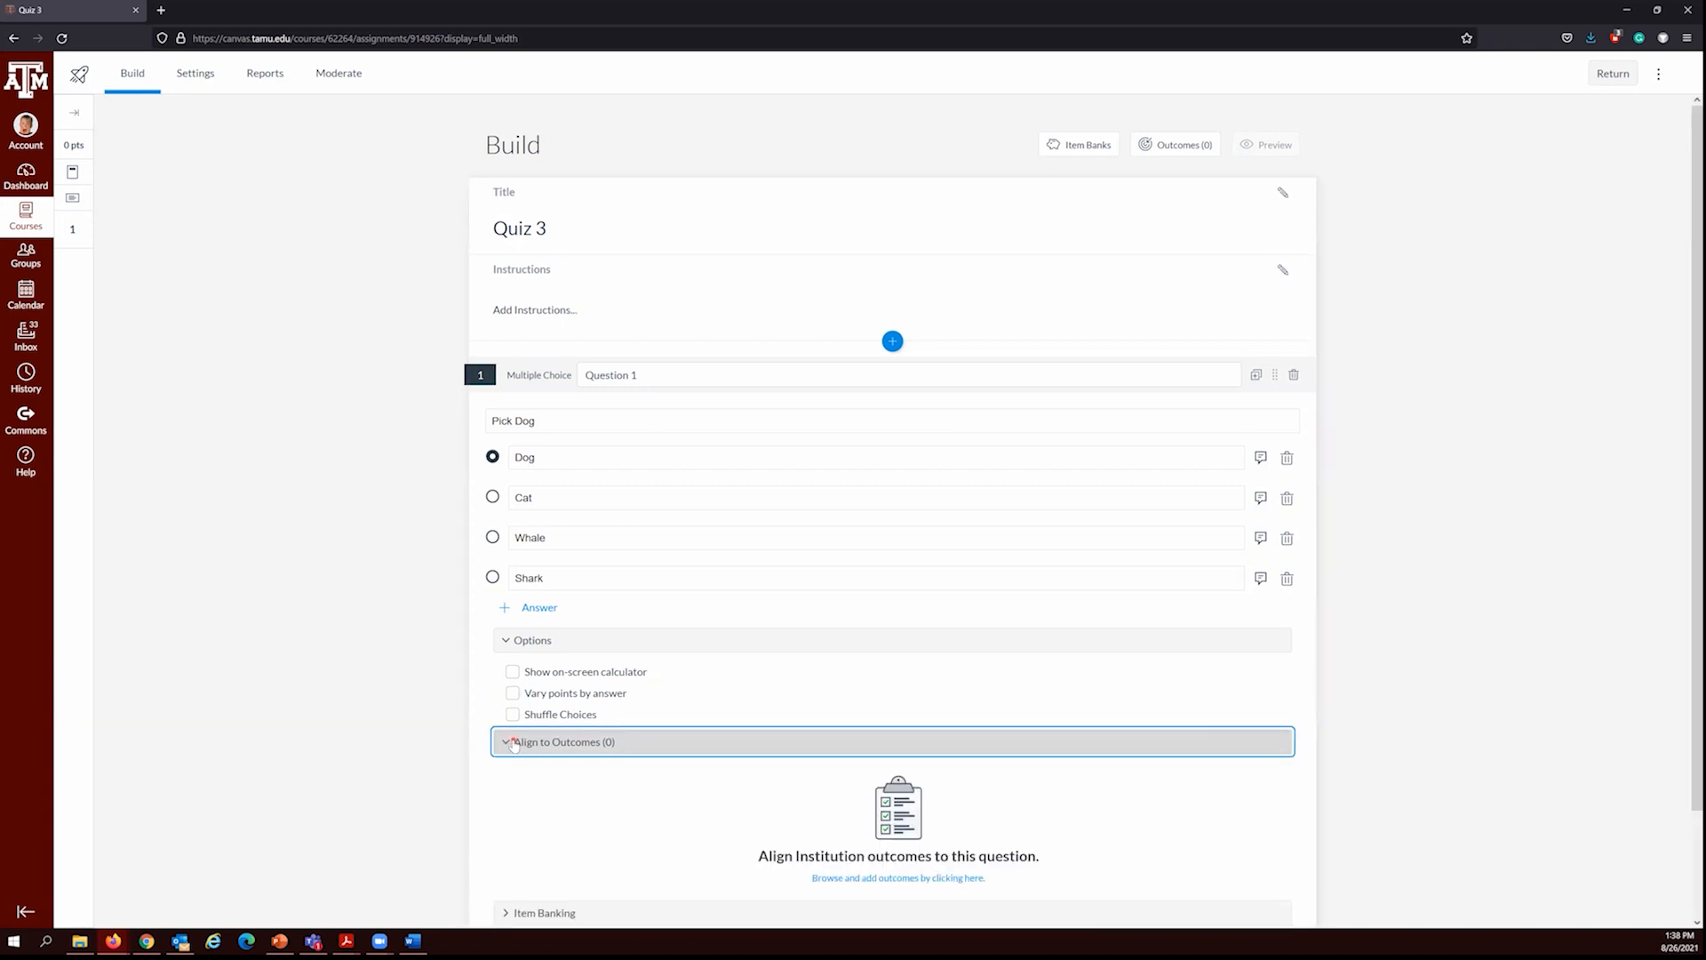
{"action": "left_click", "coordinate": [513, 743]}
{"action": "left_click", "coordinate": [510, 774]}
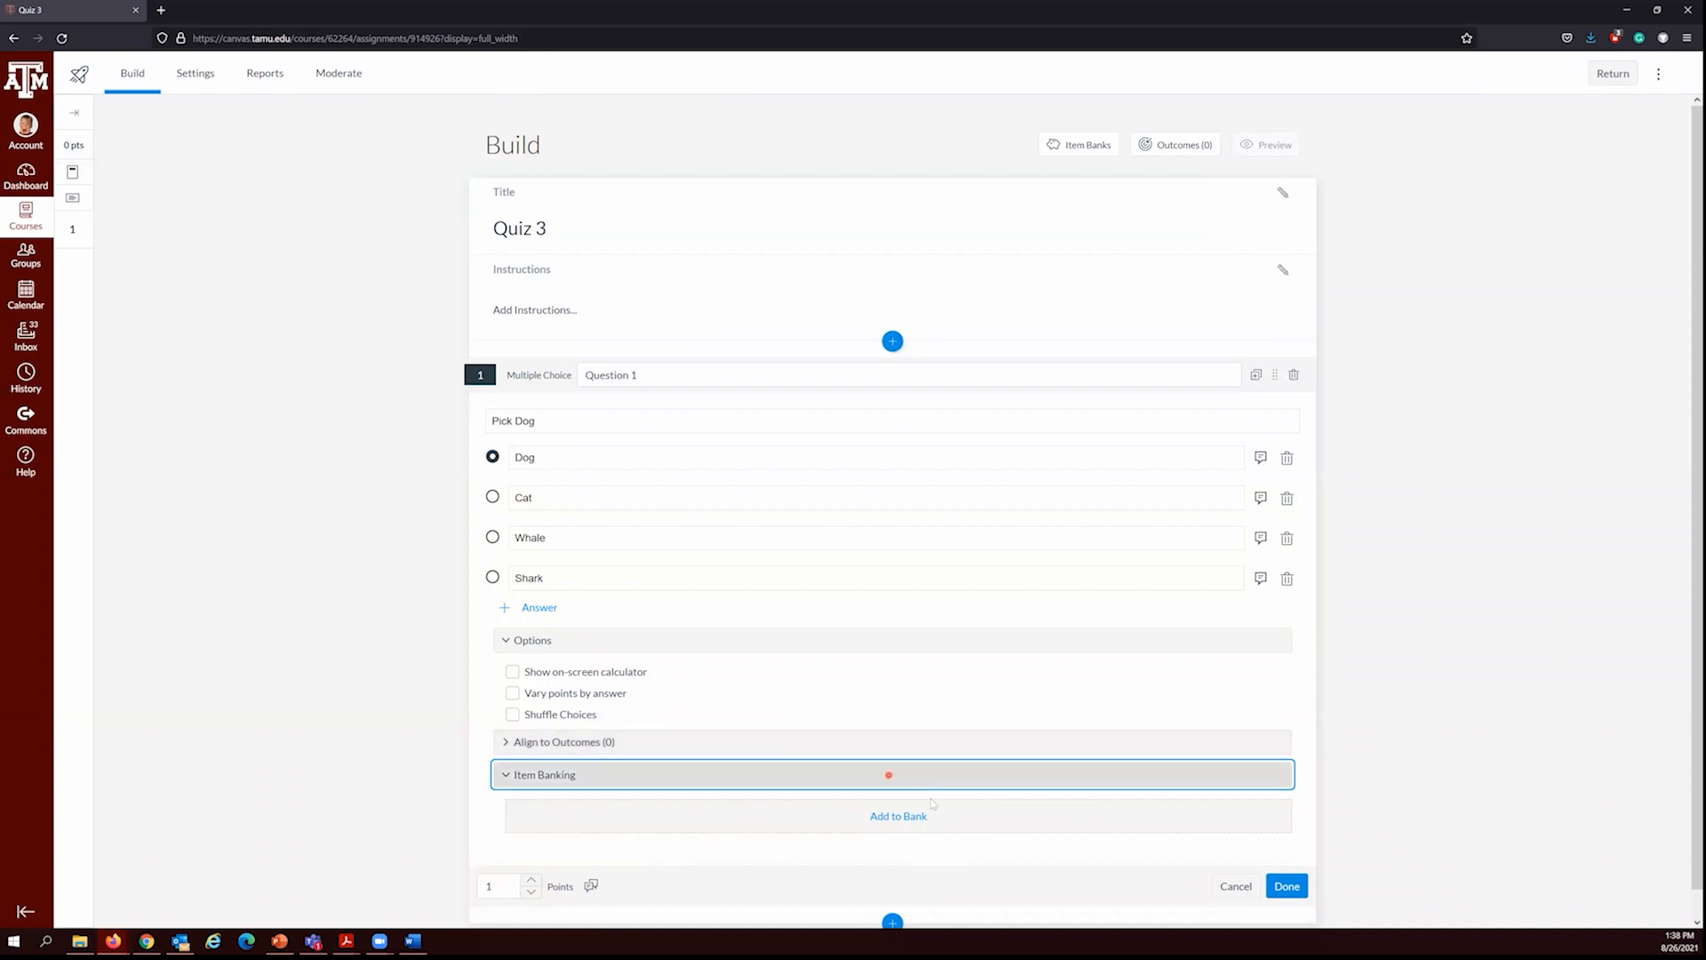
{"action": "scroll", "coordinate": [973, 805], "scroll_direction": "down", "scroll_amount": 1}
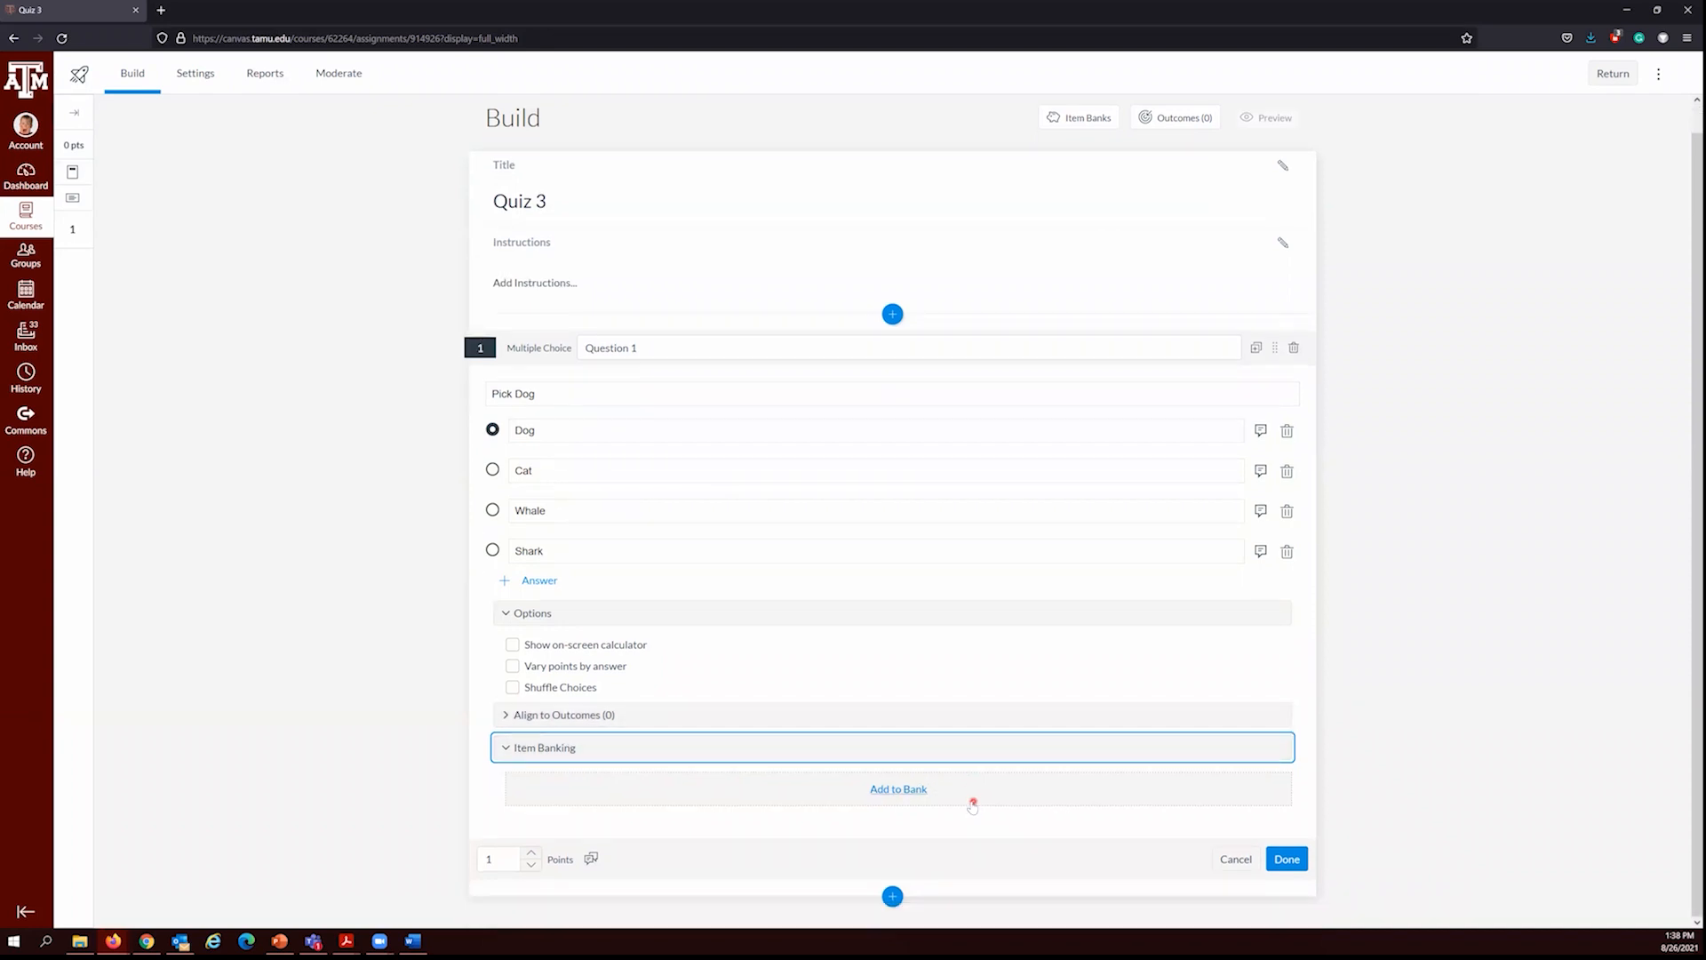
Step: Save Question 1 and open the settings of Quiz 3
{"action": "left_click", "coordinate": [1287, 862]}
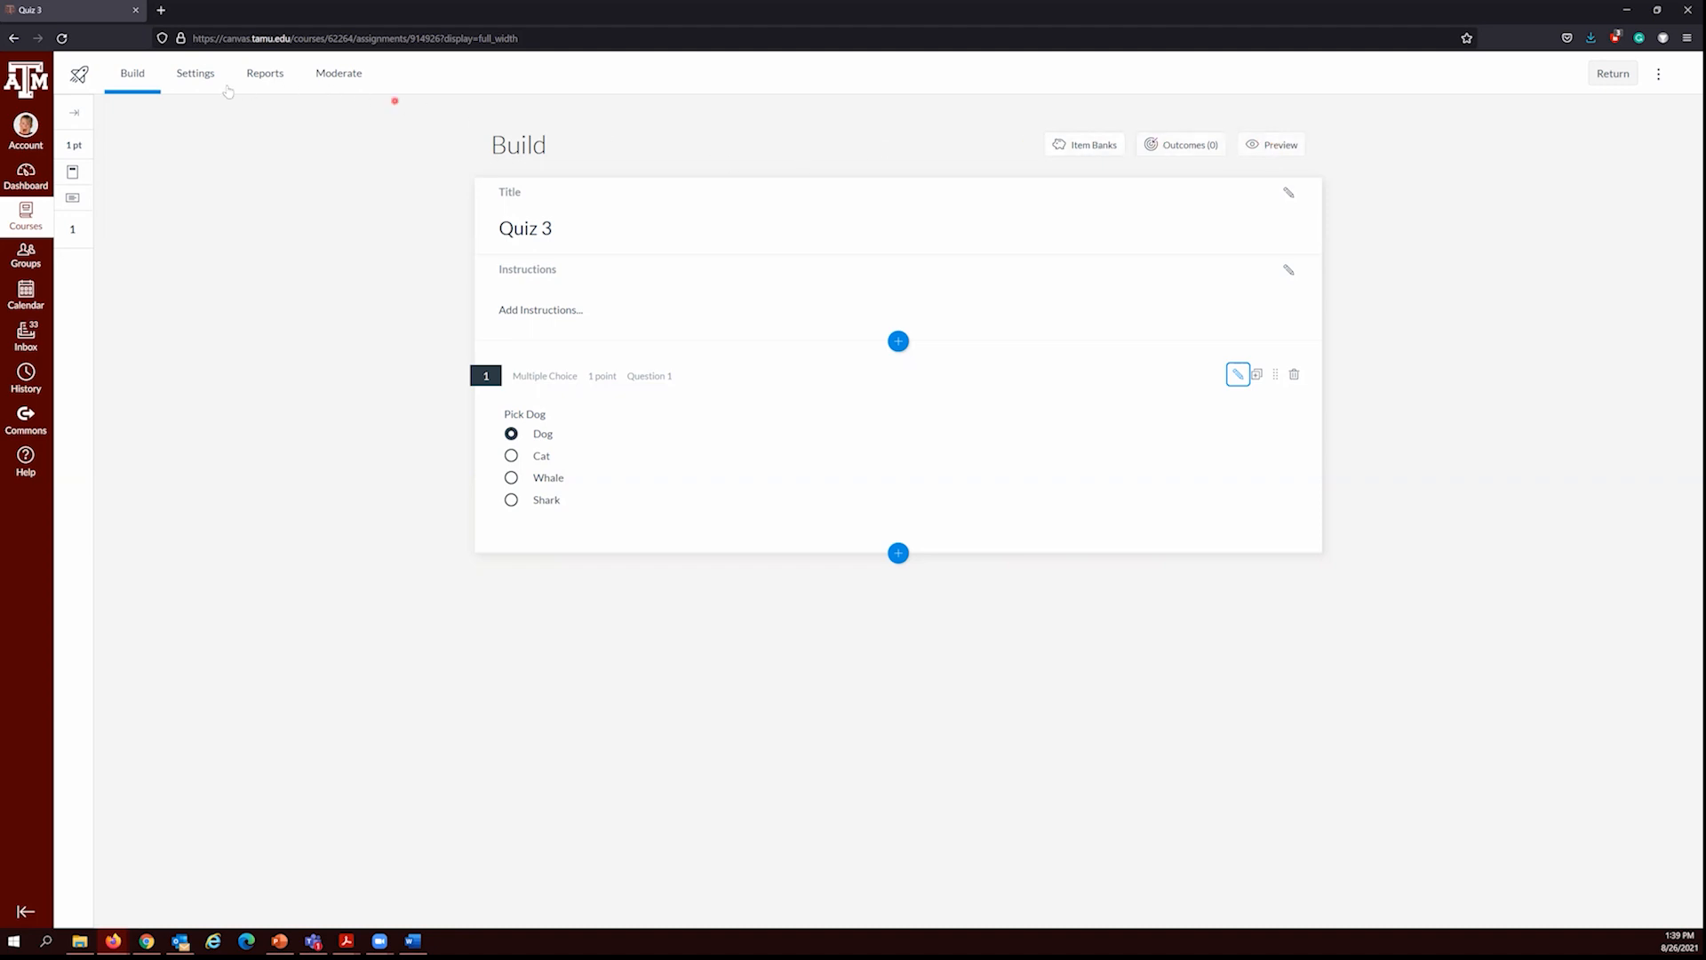
{"action": "left_click", "coordinate": [189, 72]}
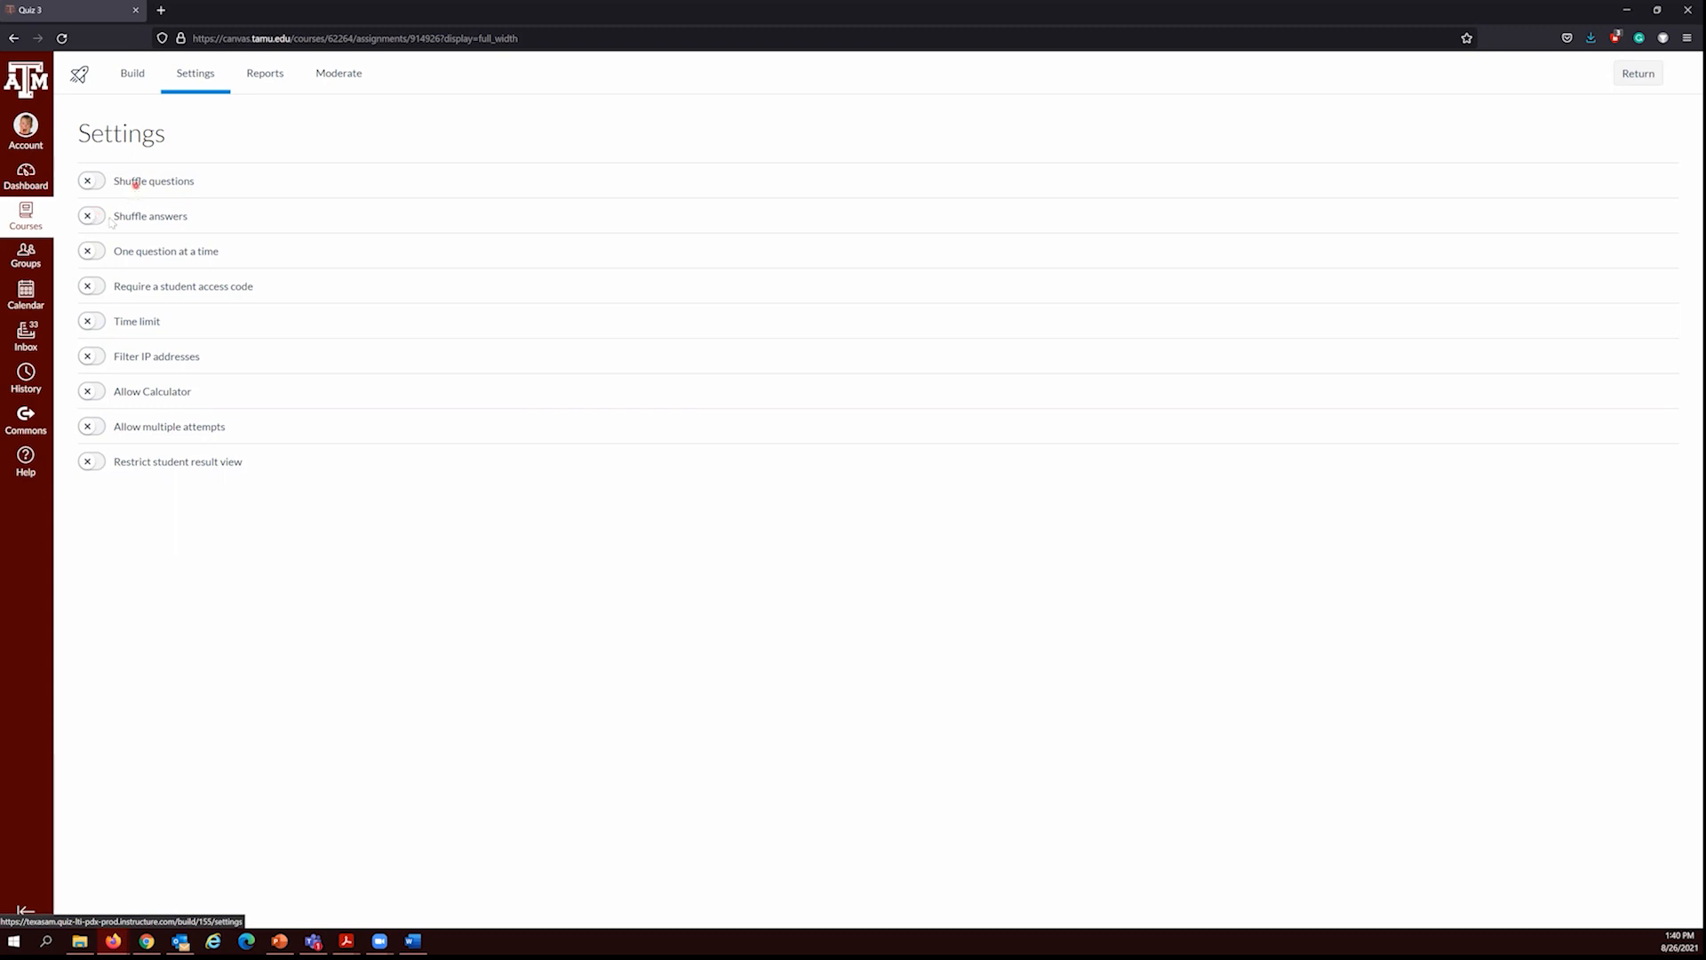
Step: Reopen Question 1 in the quiz builder to examine its own Shuffle Choices option
{"action": "left_click", "coordinate": [140, 74]}
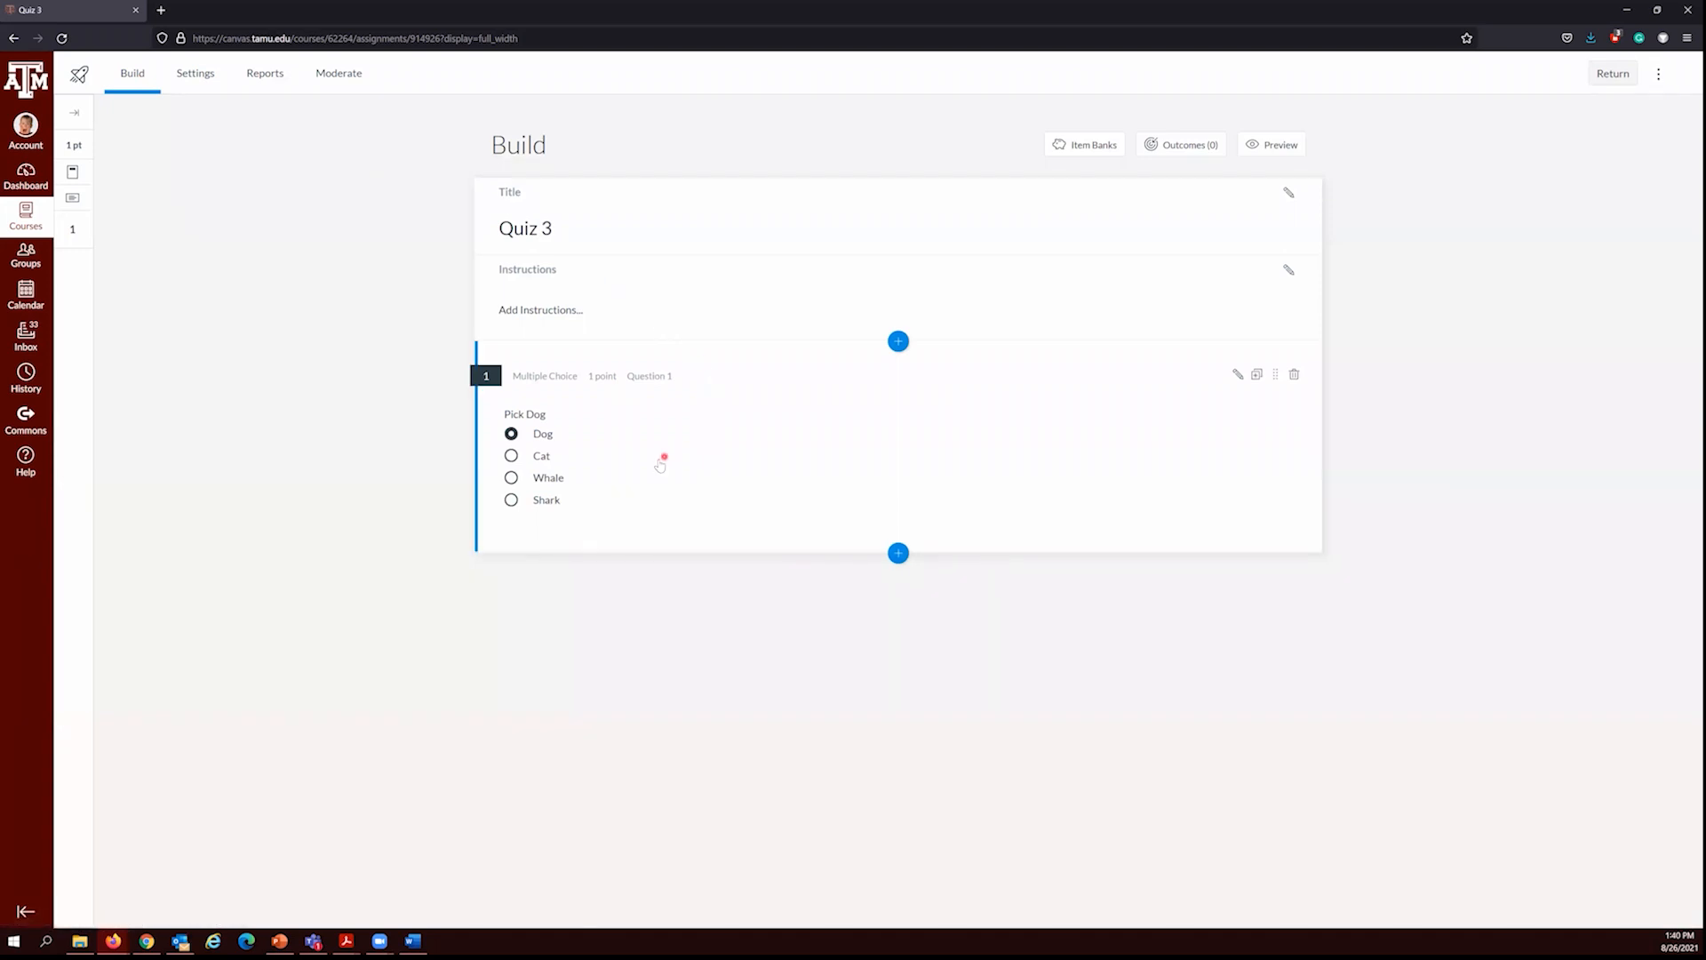
{"action": "left_click", "coordinate": [655, 454]}
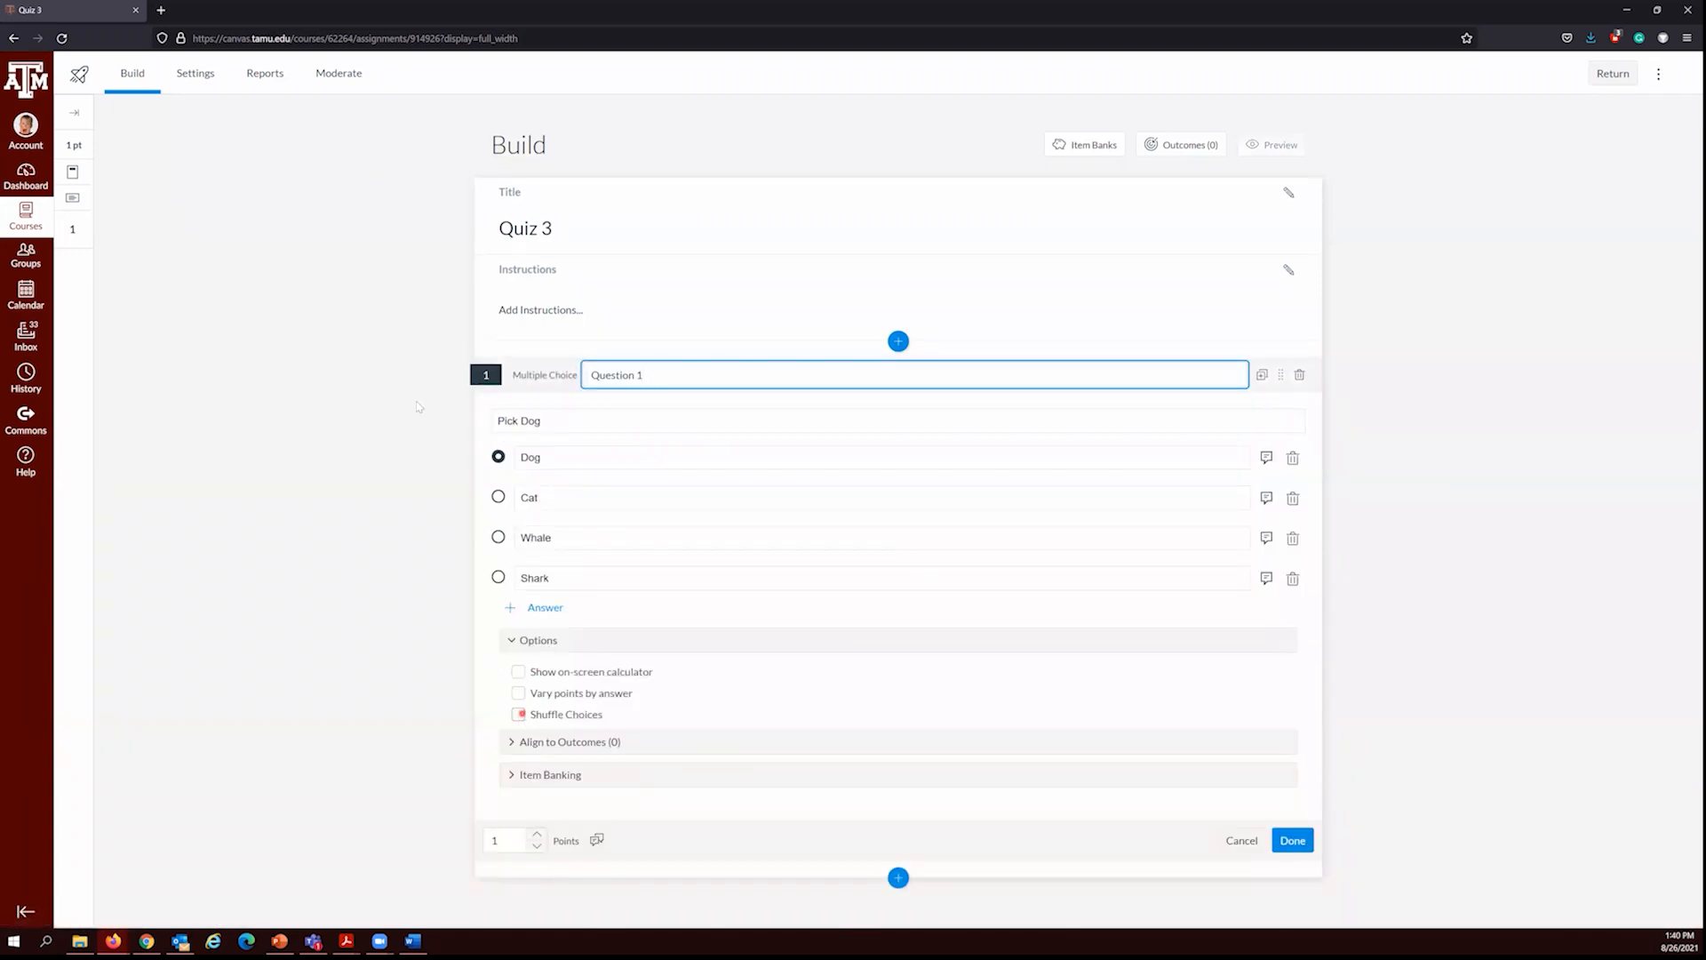
Step: Turn on the time limit and allow a calculator in the settings of Quiz 3
{"action": "left_click", "coordinate": [196, 78]}
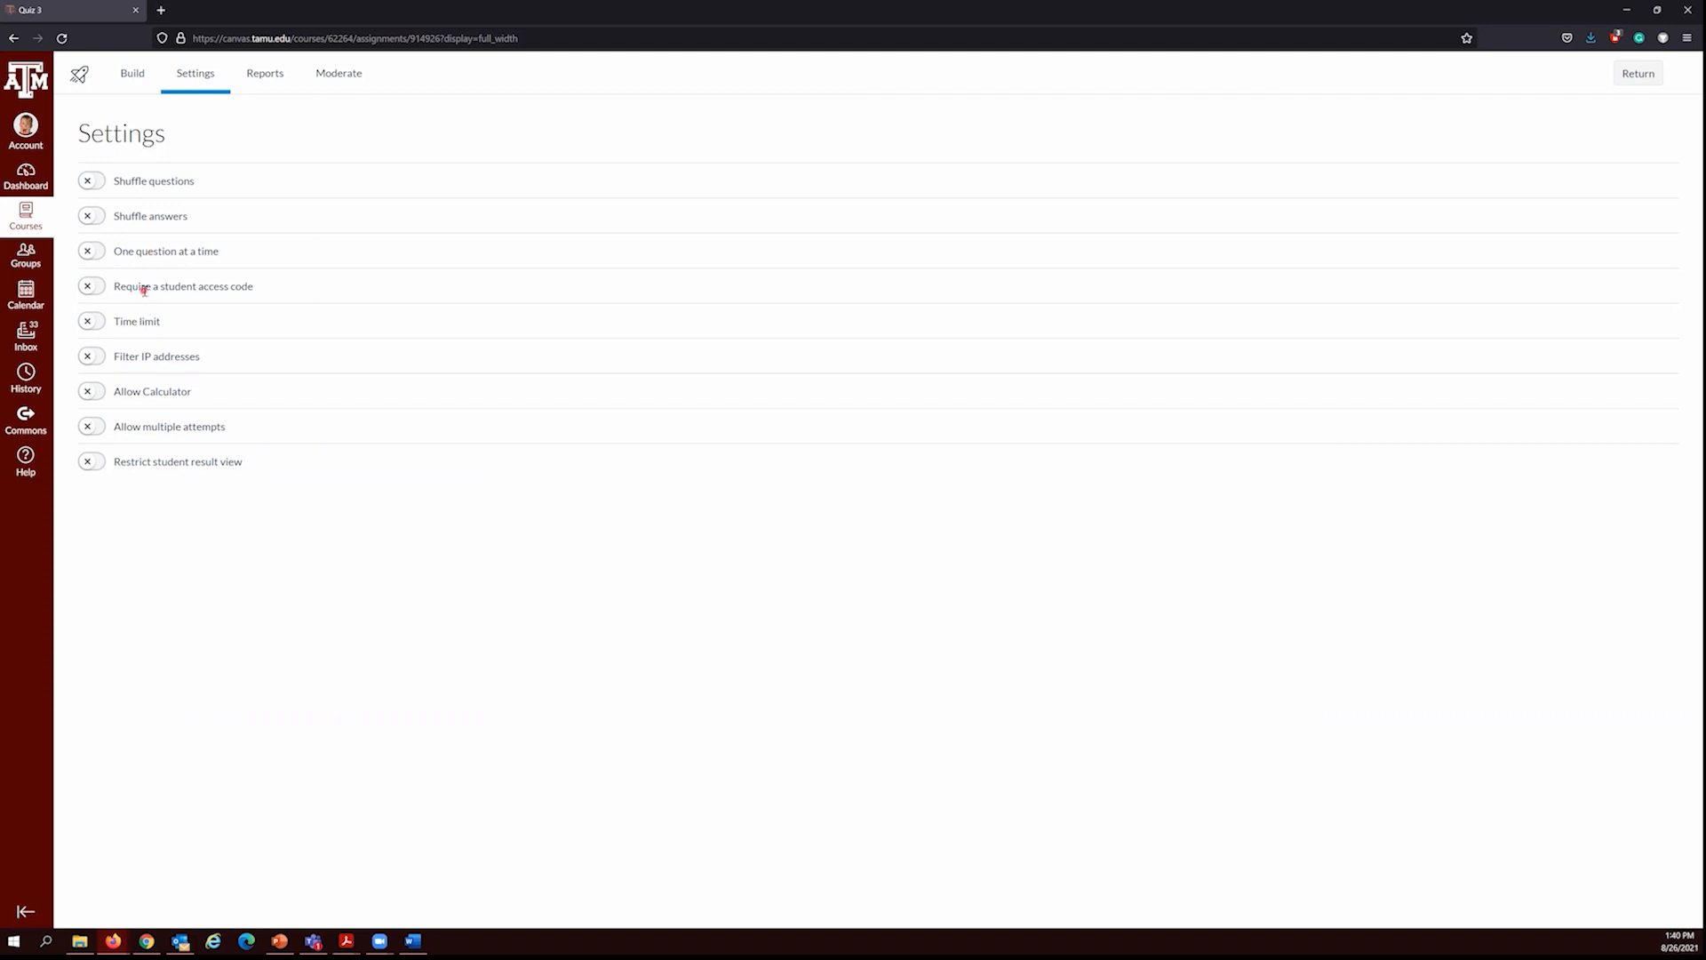
{"action": "left_click", "coordinate": [96, 323]}
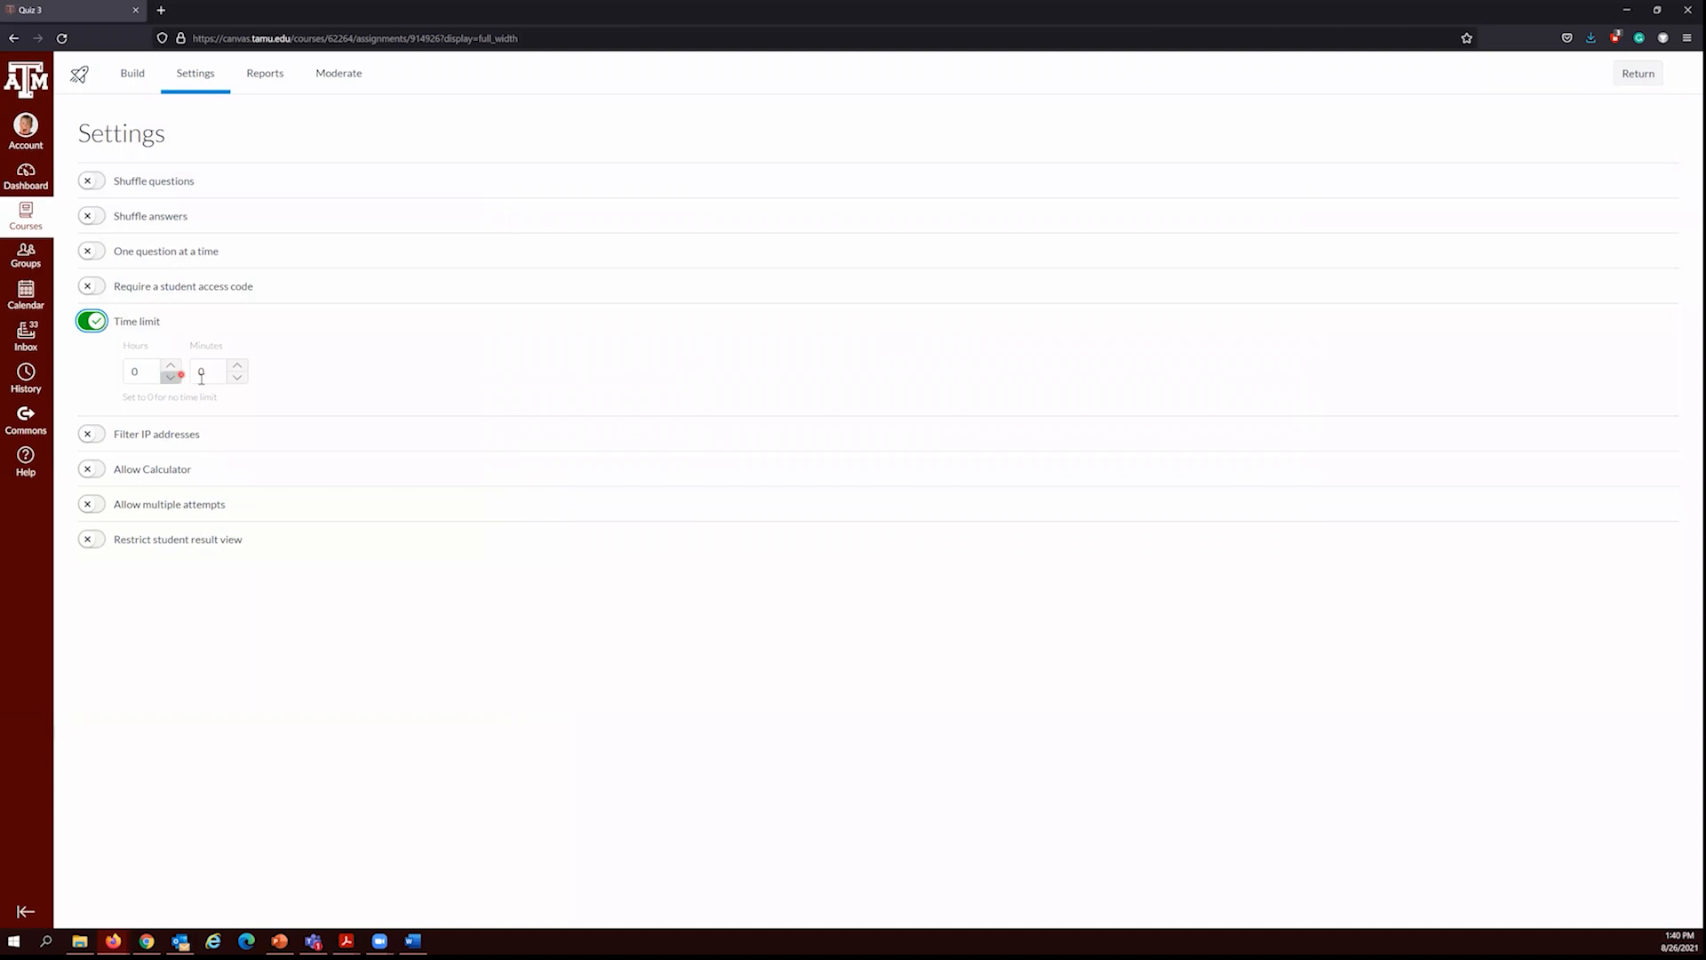
{"action": "left_click", "coordinate": [97, 469]}
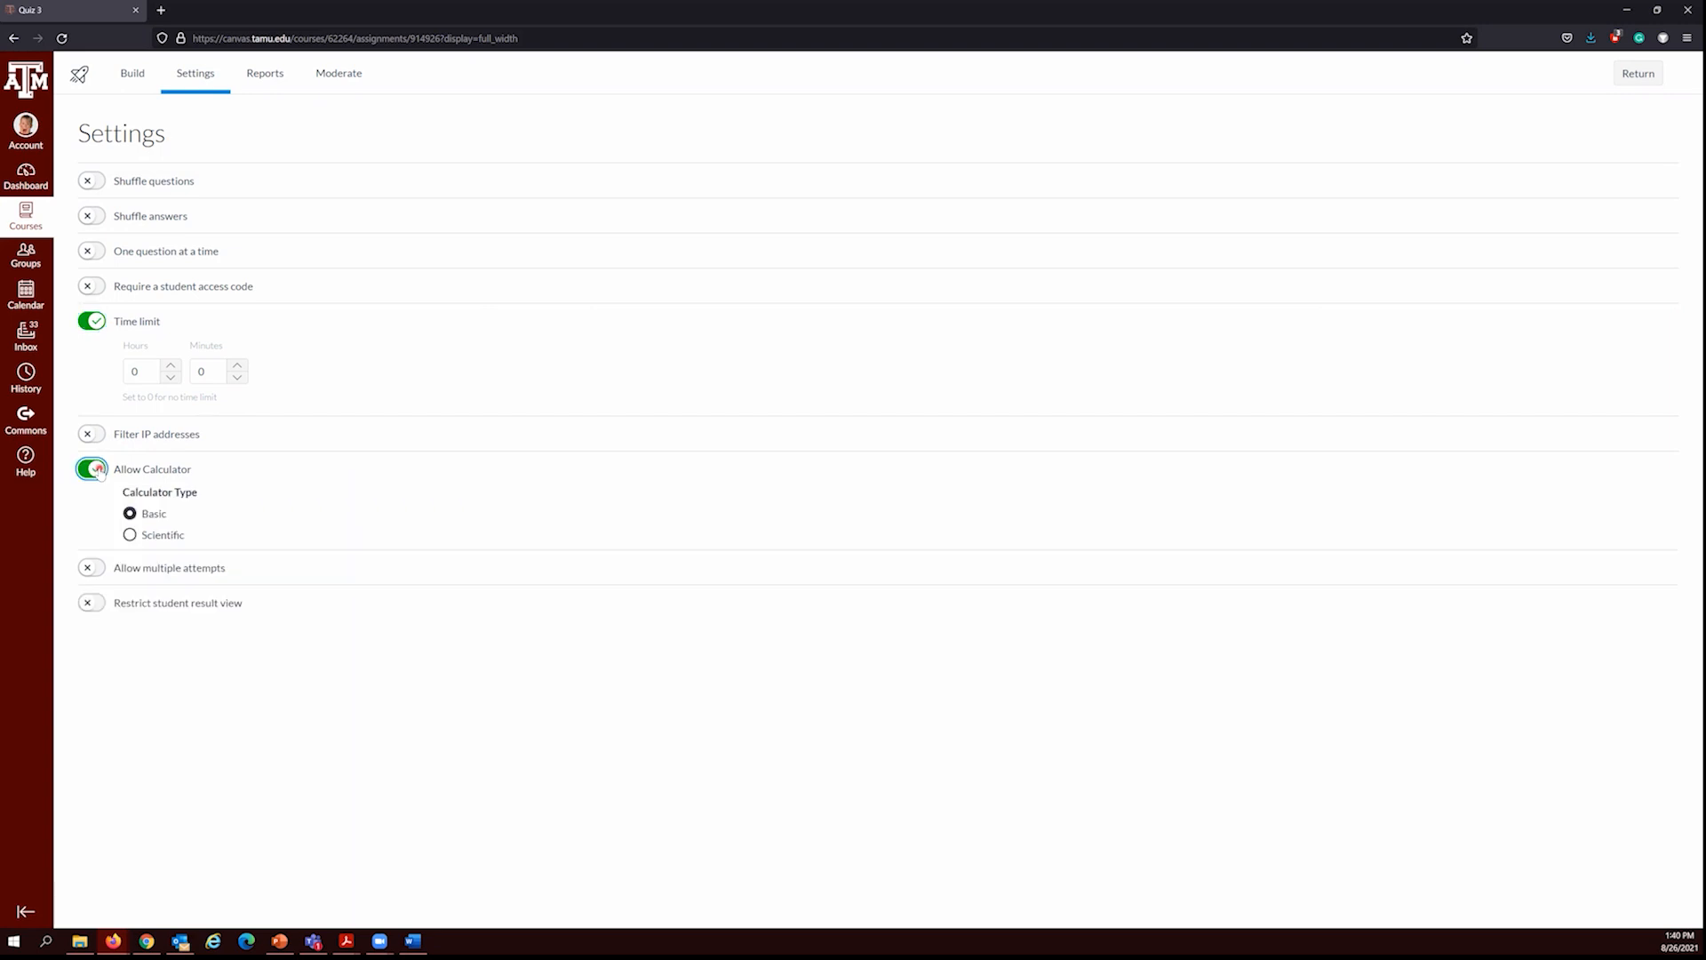
Step: Allow multiple attempts on the quiz, with Highest as the score to keep
{"action": "left_click", "coordinate": [96, 569]}
{"action": "left_click", "coordinate": [99, 568]}
{"action": "left_click", "coordinate": [101, 565]}
{"action": "left_click", "coordinate": [100, 567]}
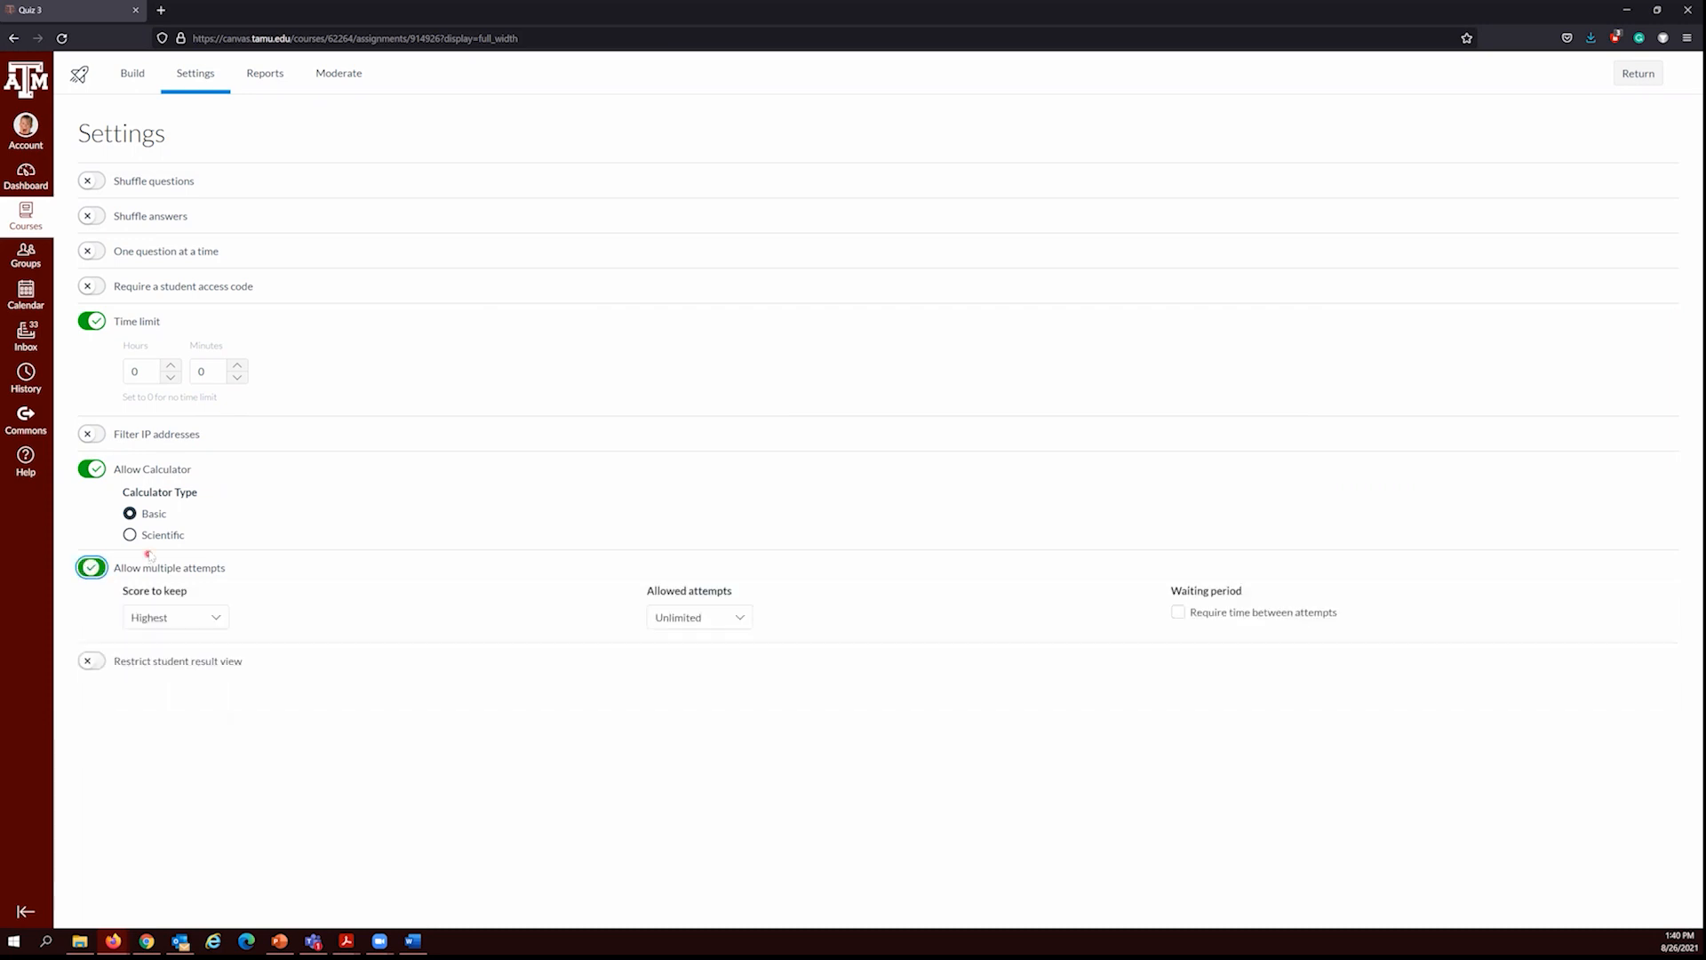
{"action": "left_click", "coordinate": [192, 618]}
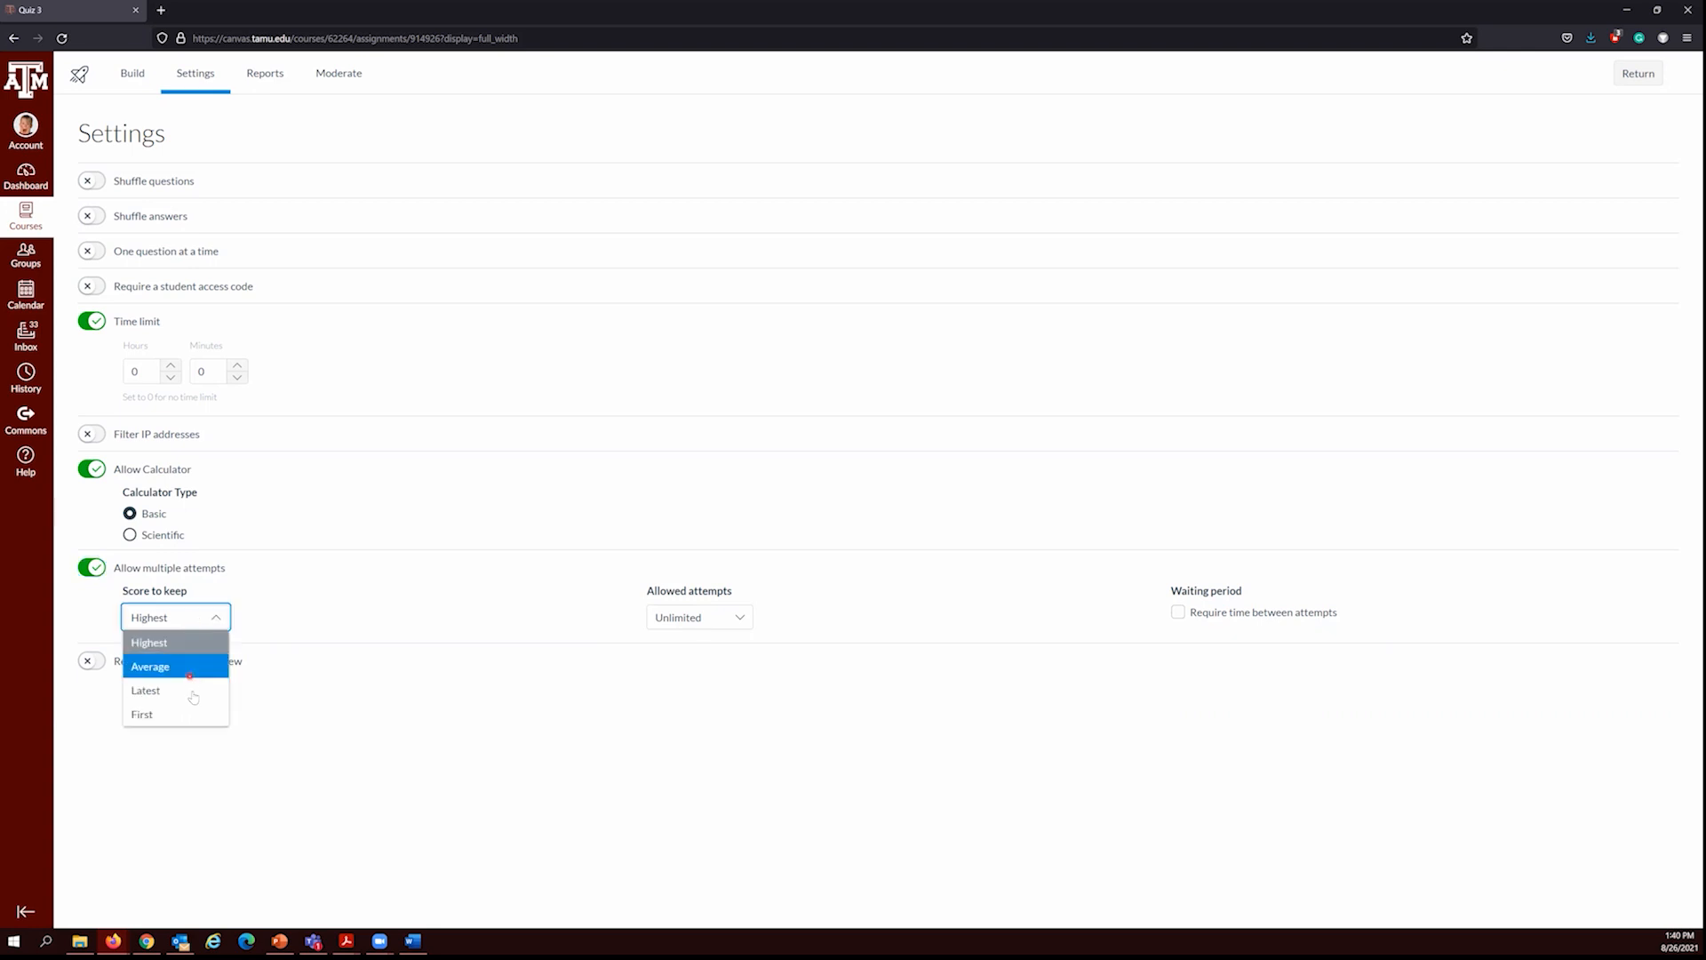
{"action": "left_click", "coordinate": [437, 595]}
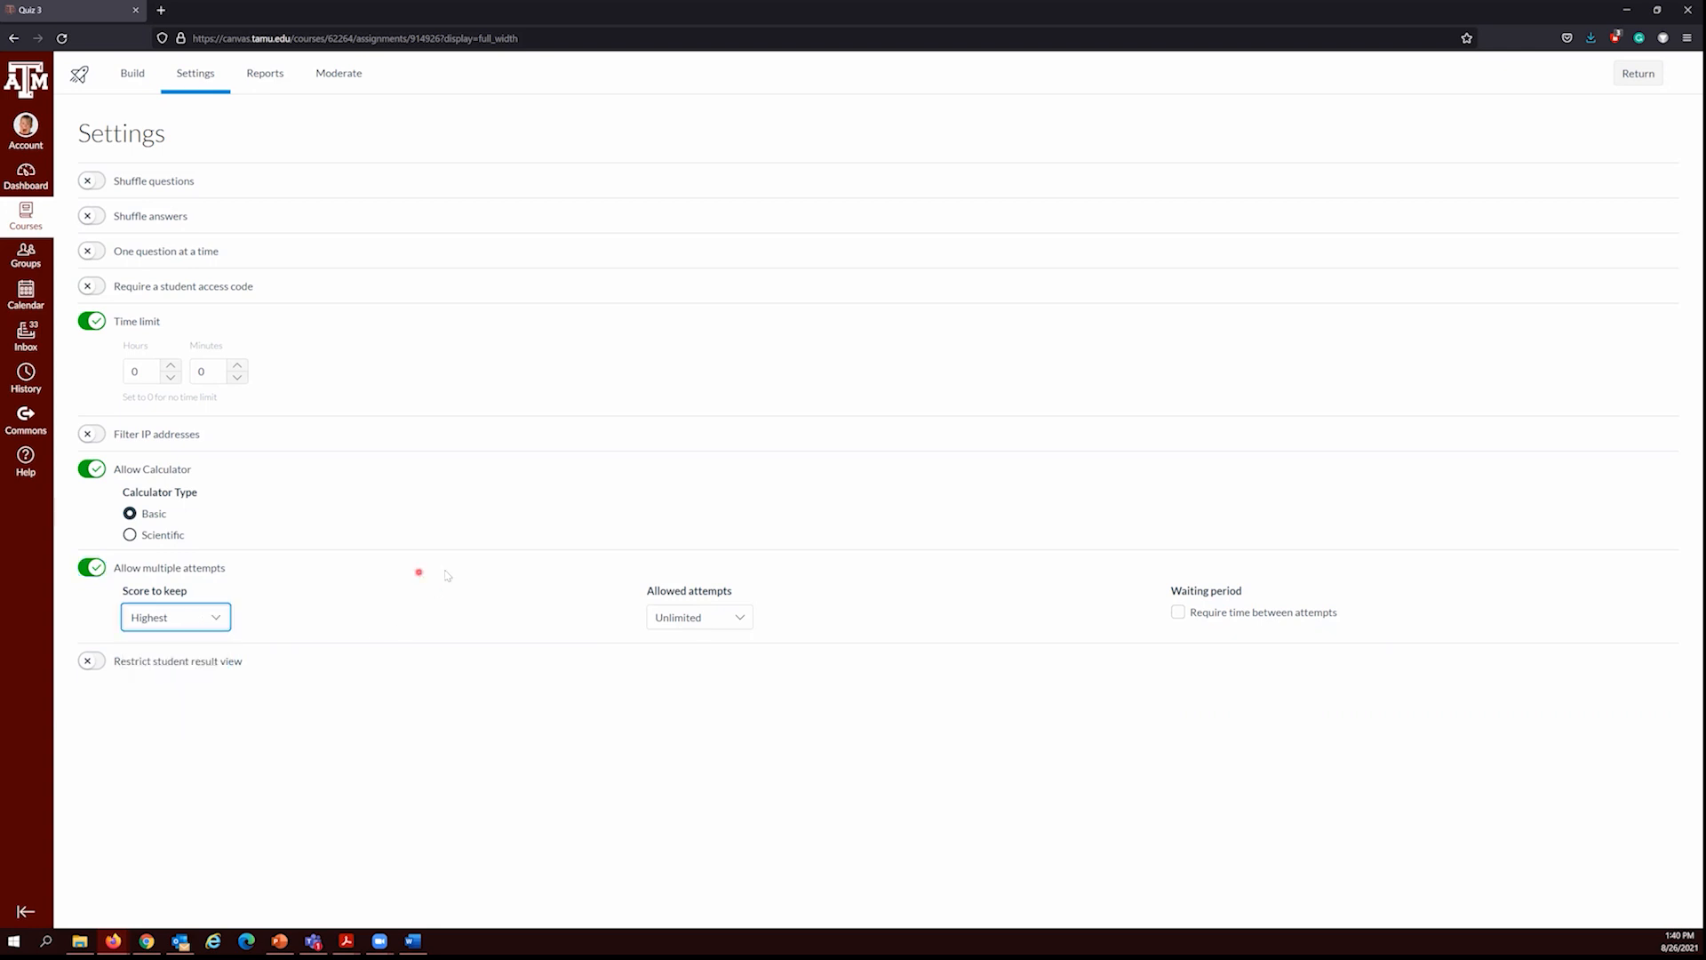
Step: Set the allowed attempts to Limited and require time between attempts
{"action": "left_click", "coordinate": [682, 613]}
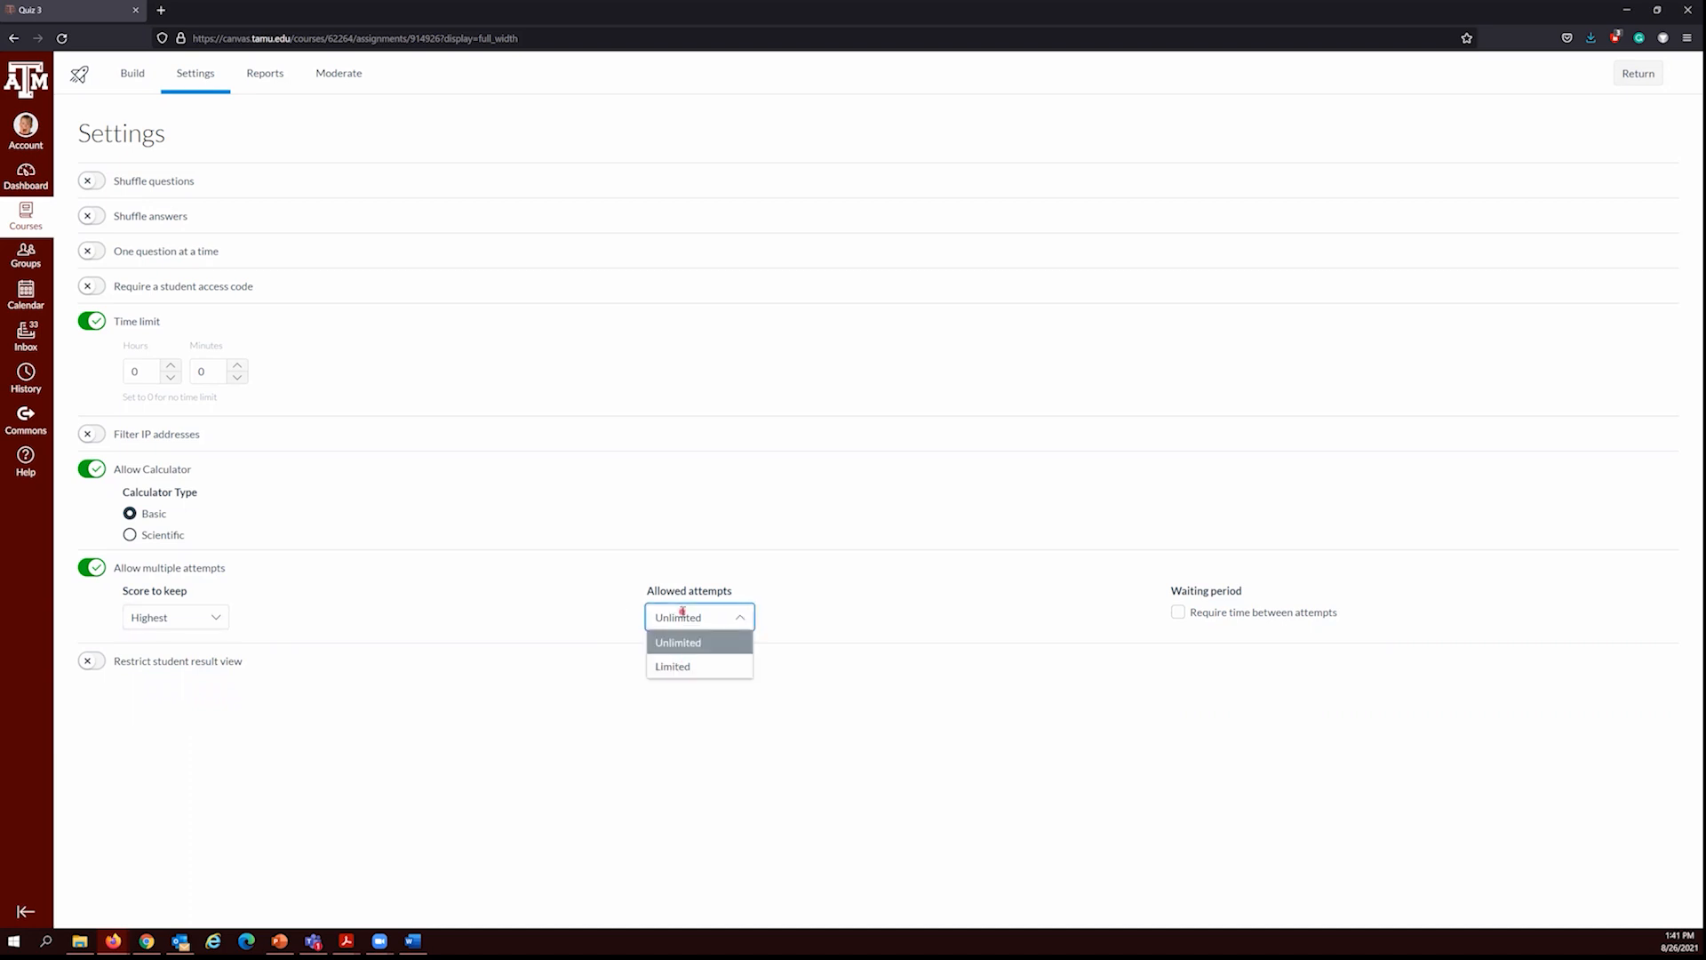
{"action": "left_click", "coordinate": [691, 666]}
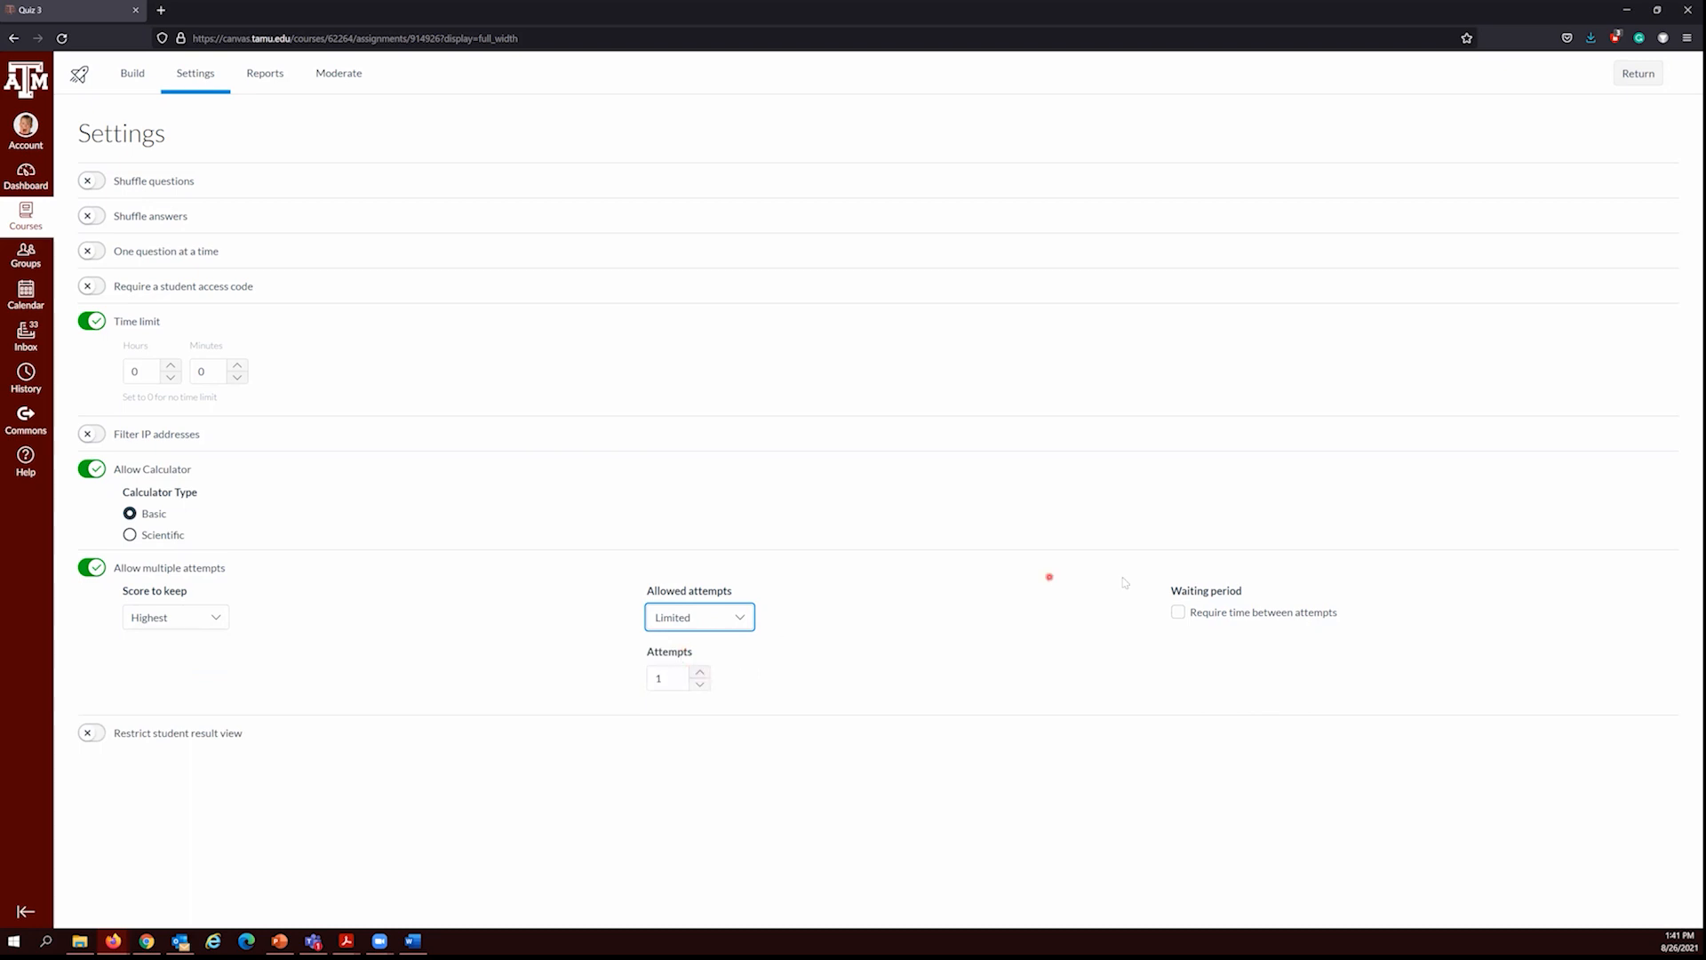
{"action": "left_click", "coordinate": [1177, 612]}
{"action": "left_click", "coordinate": [1178, 612]}
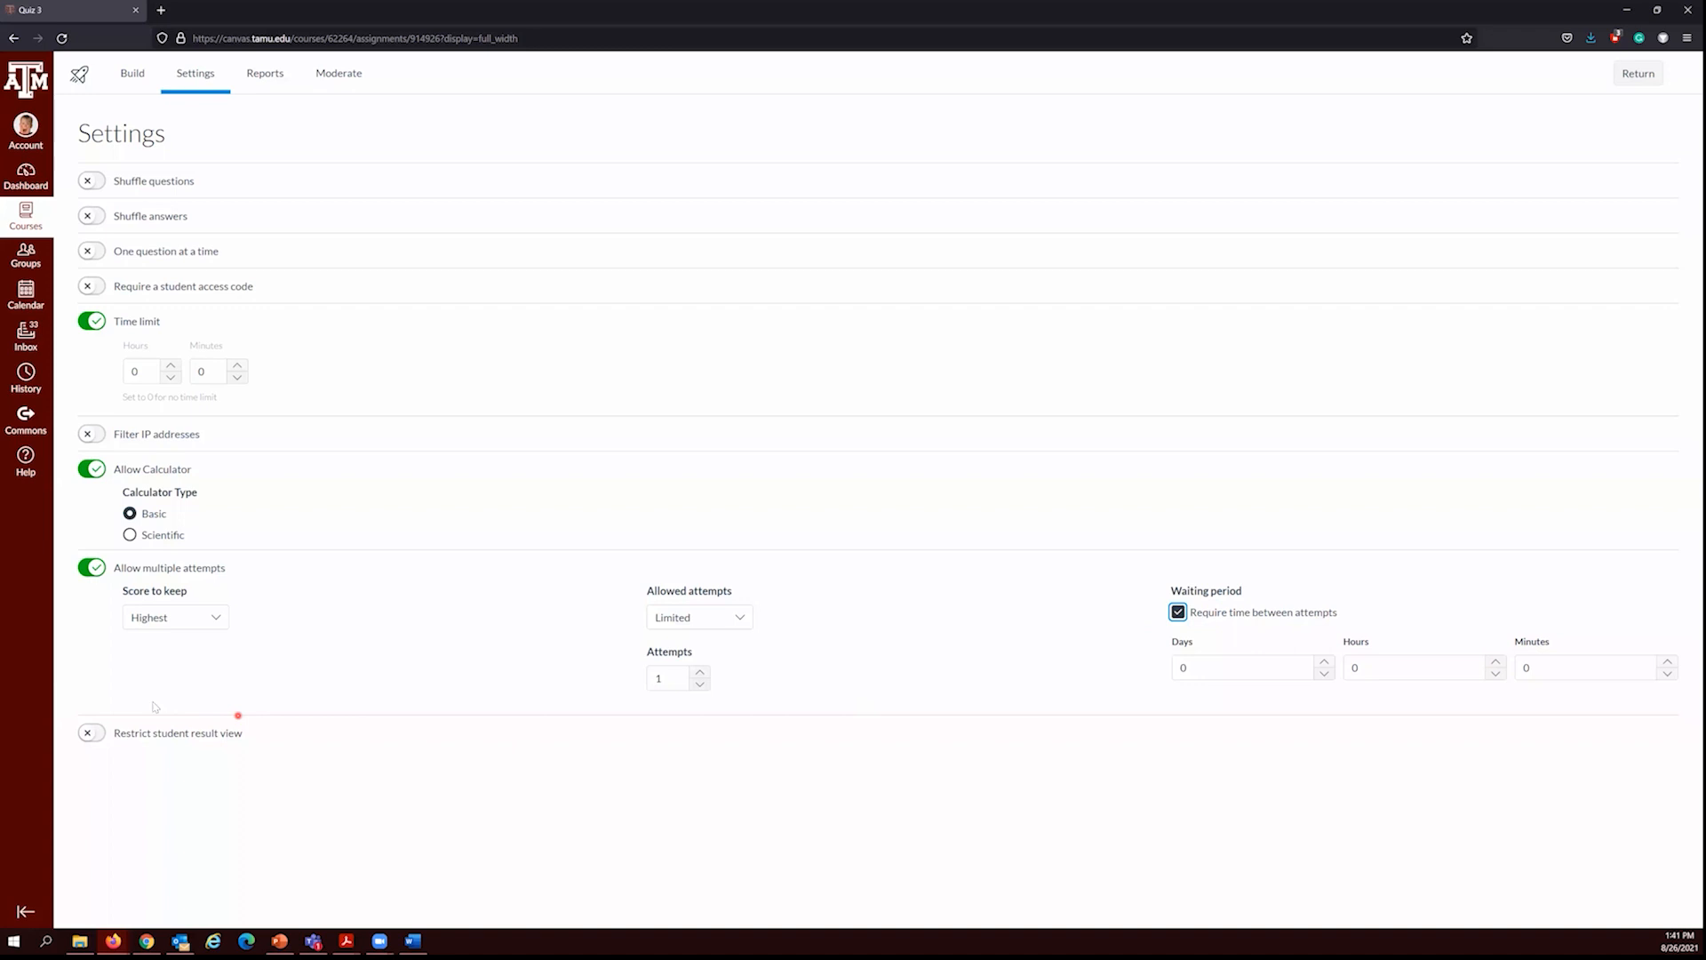
Step: Restrict the student result view and review which result details can be shown to students
{"action": "left_click", "coordinate": [99, 732]}
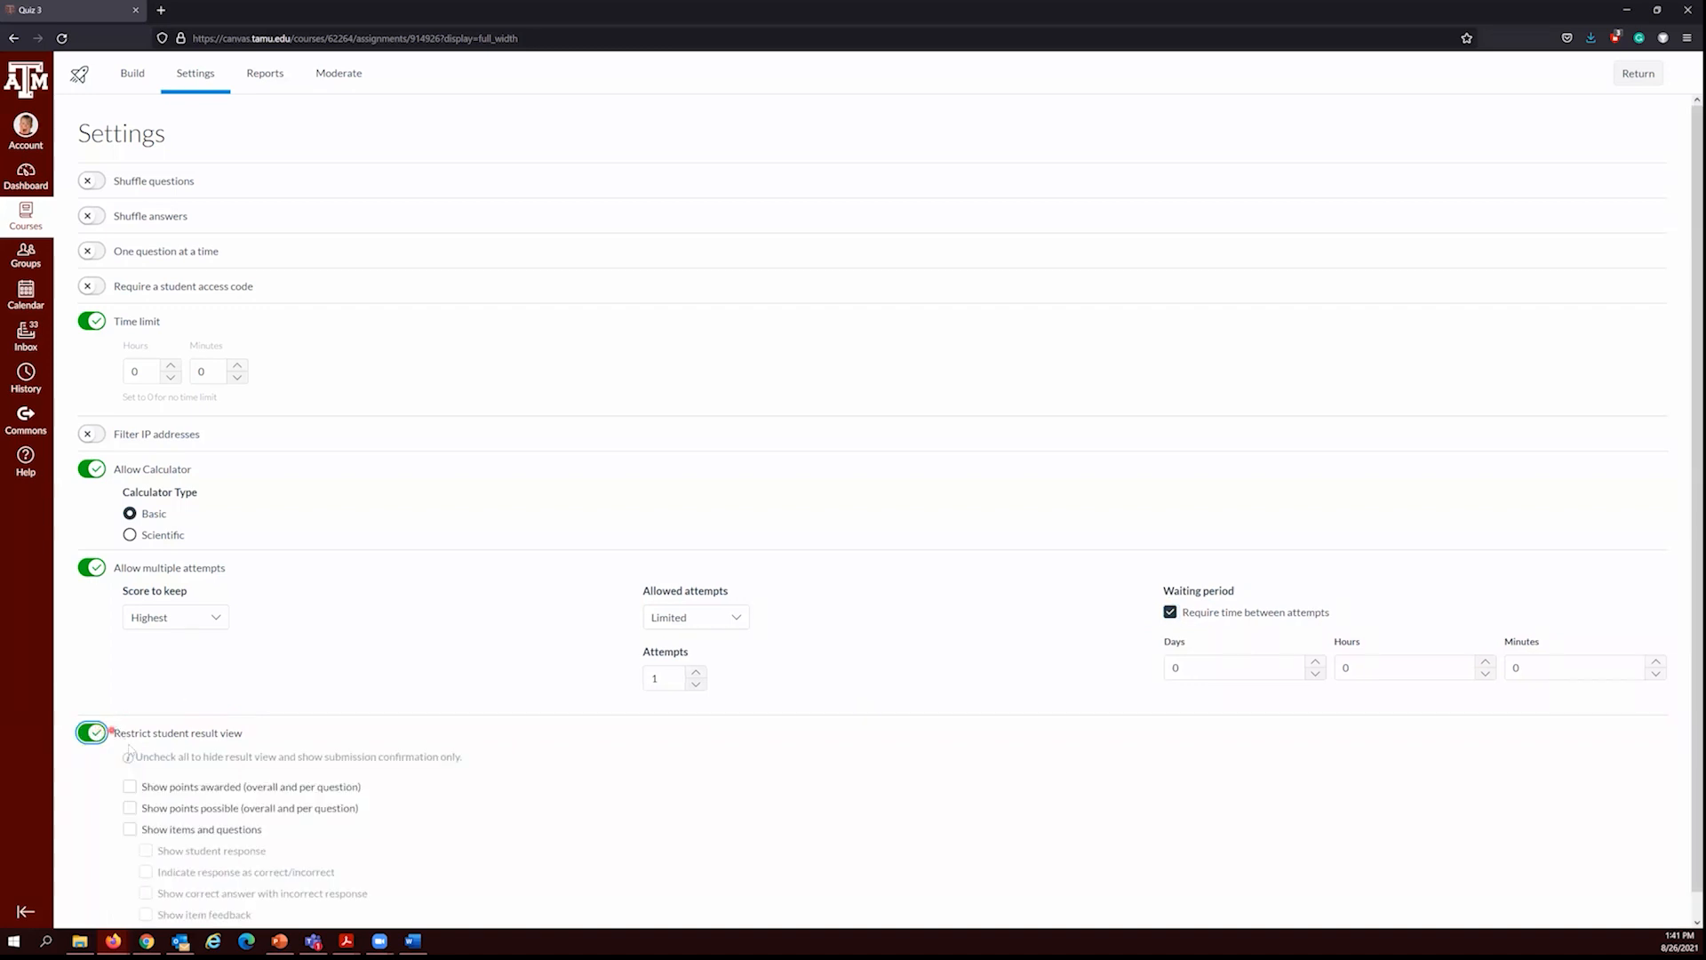
{"action": "scroll", "coordinate": [130, 749], "scroll_direction": "down", "scroll_amount": 1}
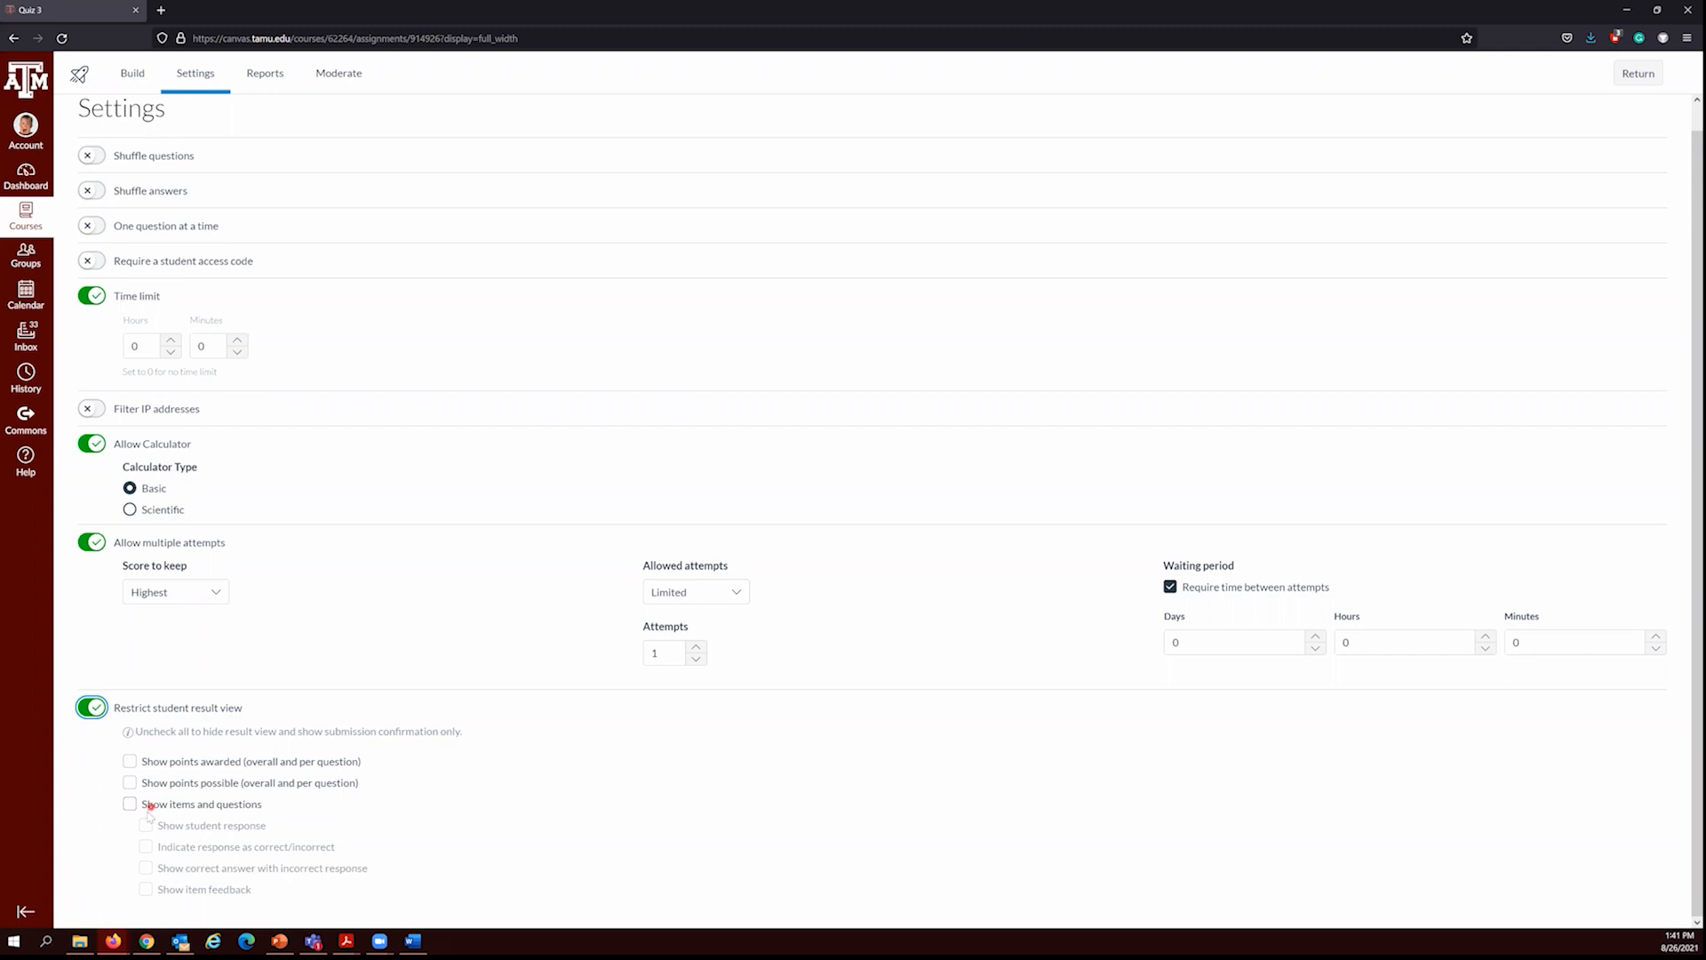
{"action": "scroll", "coordinate": [133, 782], "scroll_direction": "up", "scroll_amount": 1}
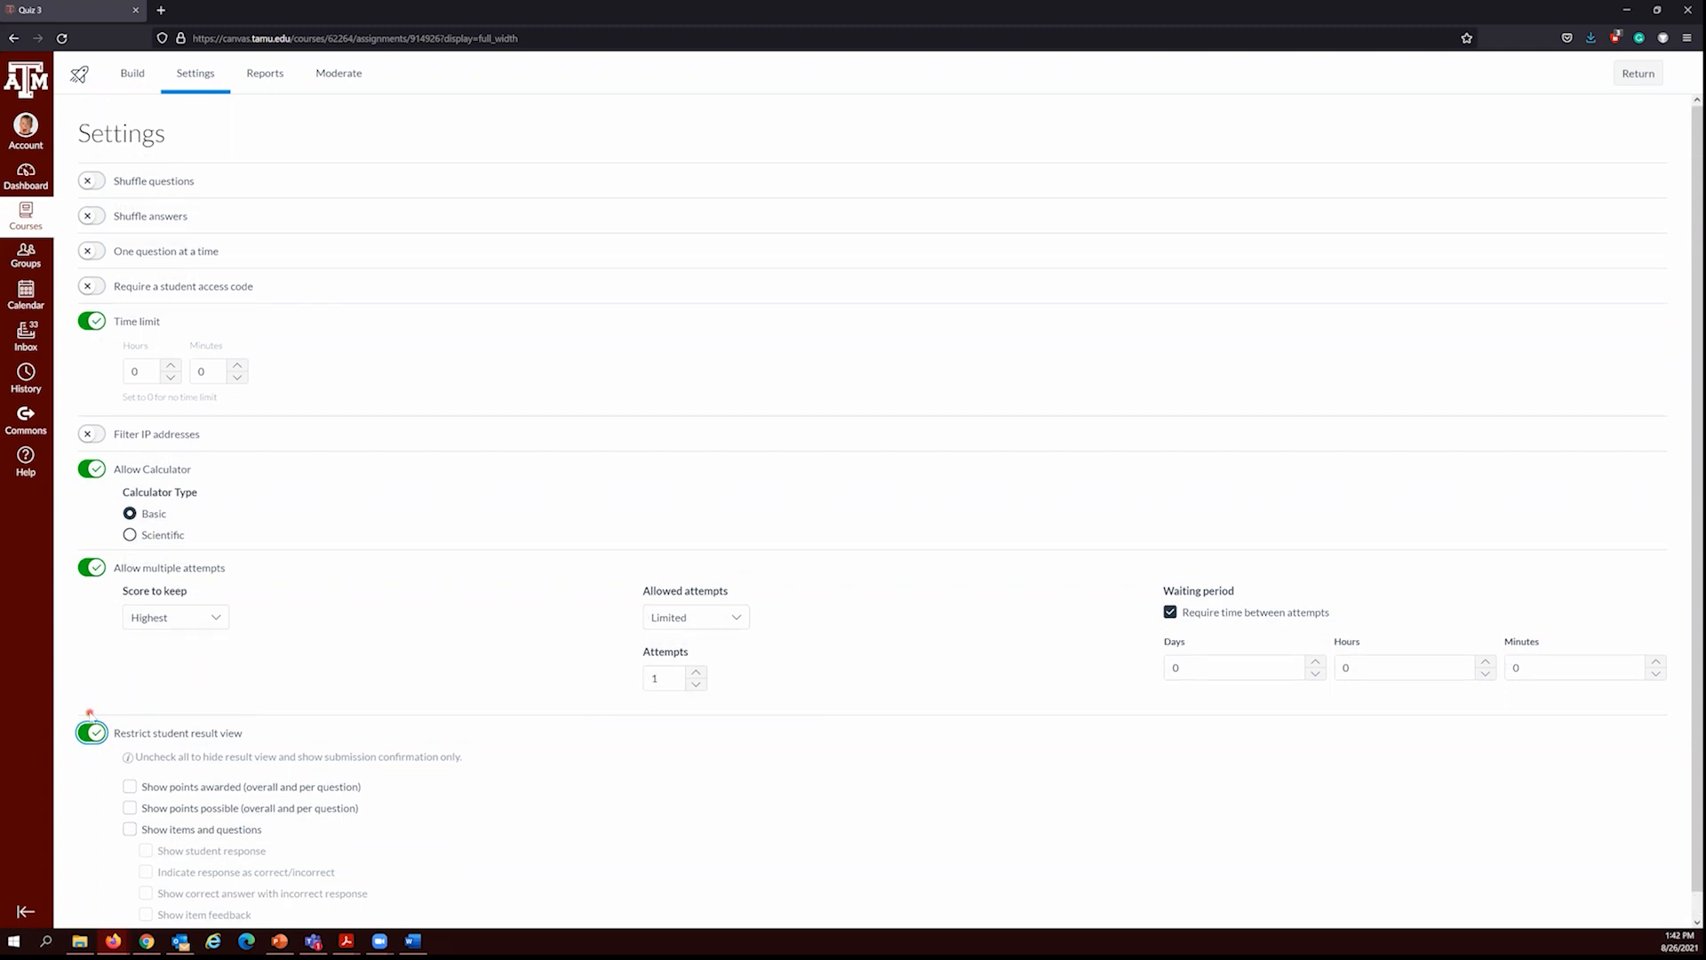